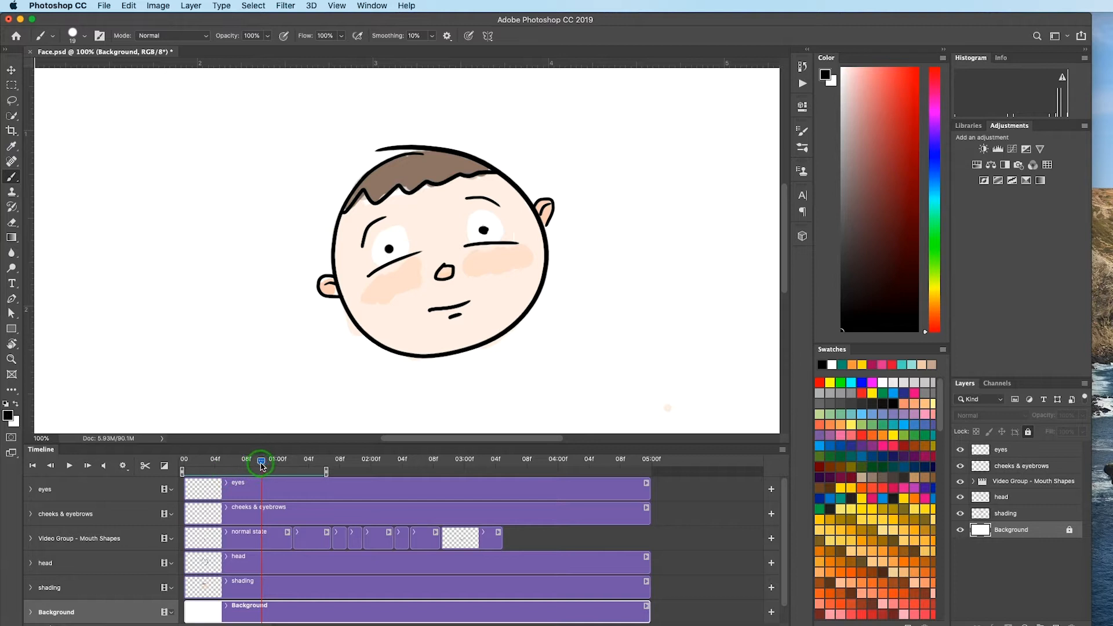
# Step: Select the eyes layer and examine the individual clips that follow normal state on the Mouth Shapes track
pyautogui.click(1007, 450)
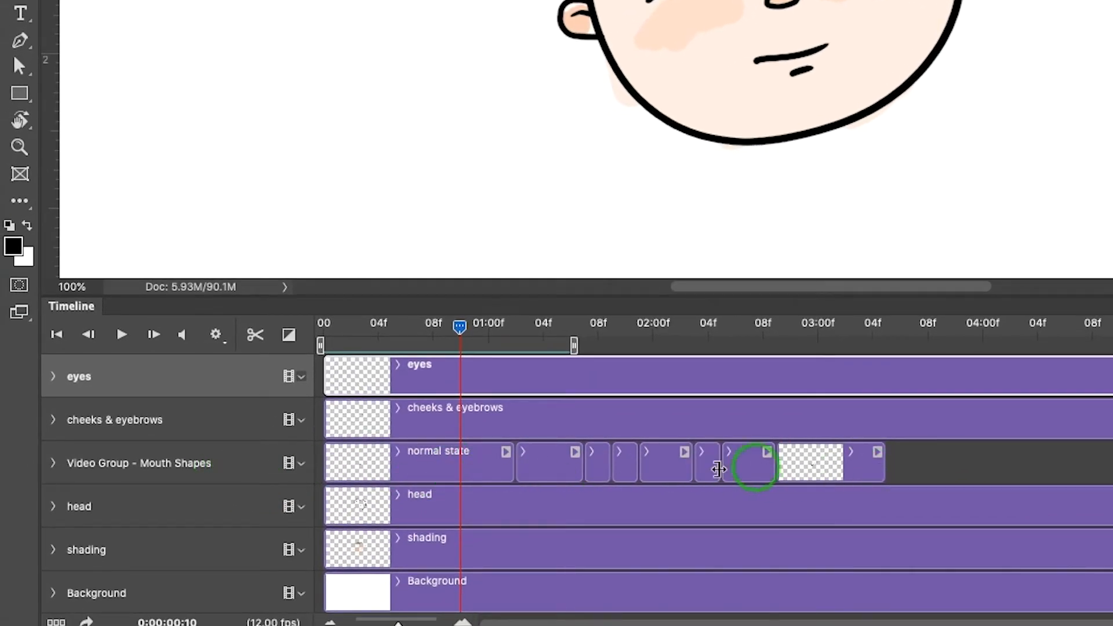
pyautogui.click(500, 463)
pyautogui.click(559, 464)
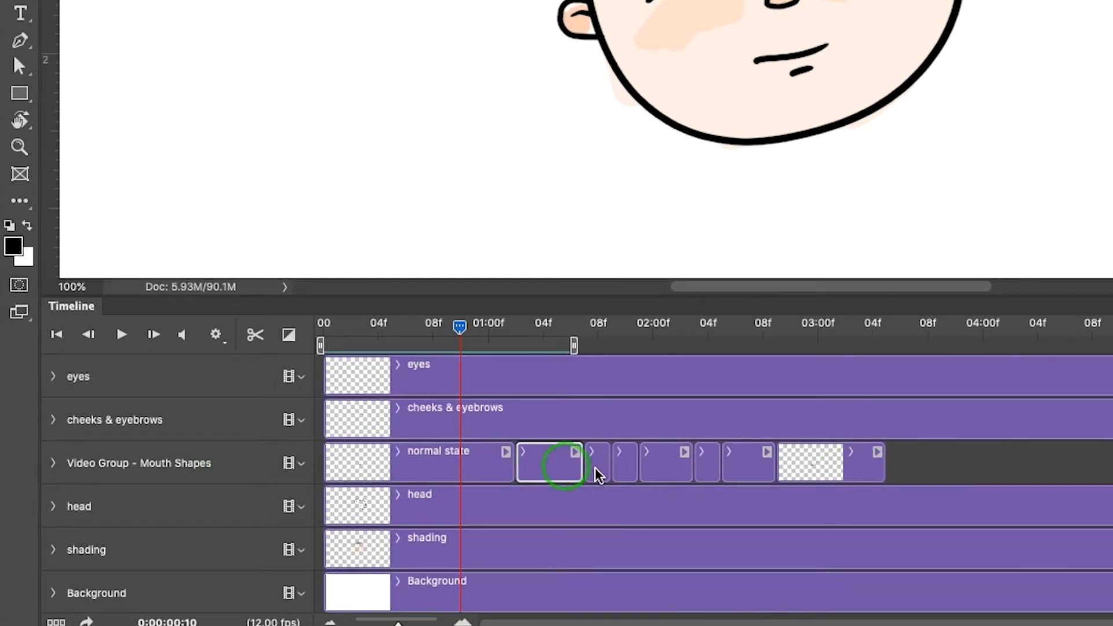
pyautogui.click(600, 464)
pyautogui.click(631, 471)
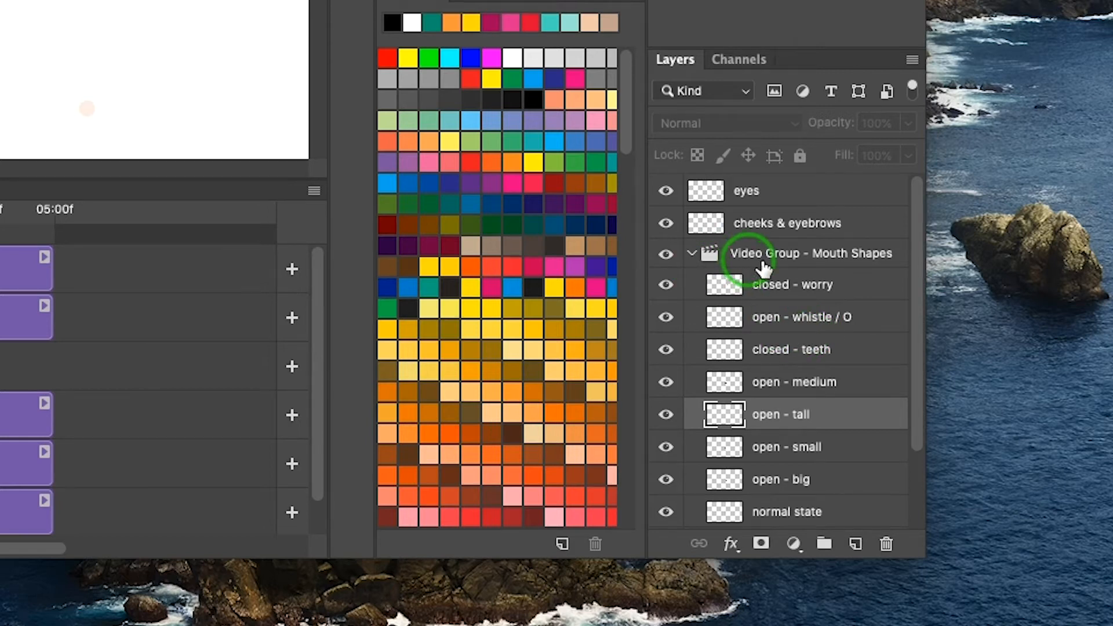
# Step: Collapse and re-expand the Mouth Shapes video group to examine the mouth layers it contains
pyautogui.click(692, 255)
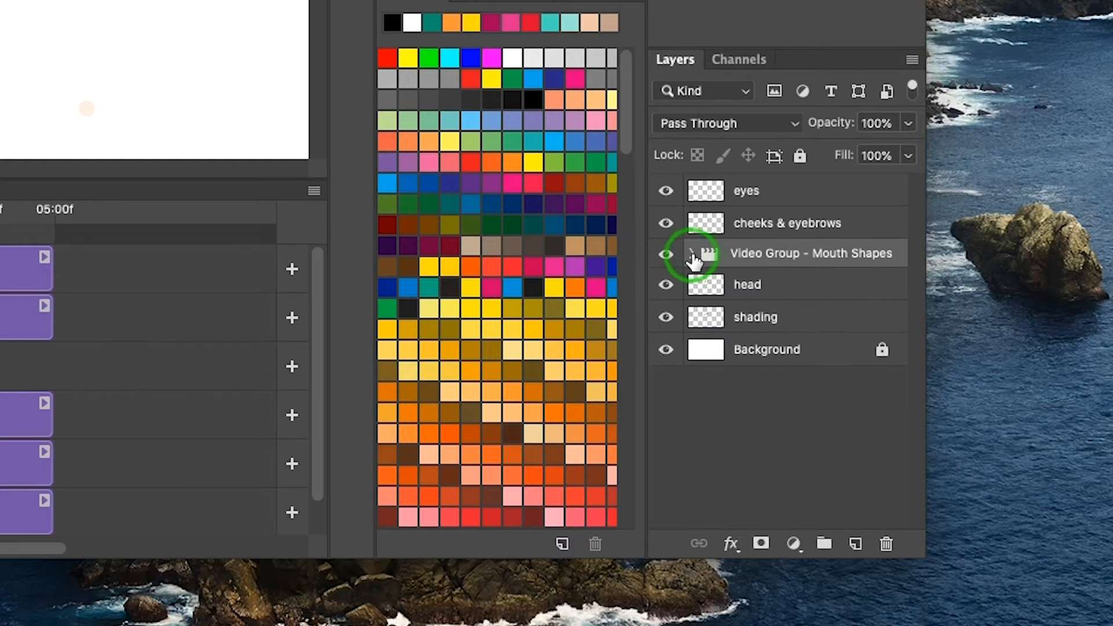
pyautogui.click(692, 255)
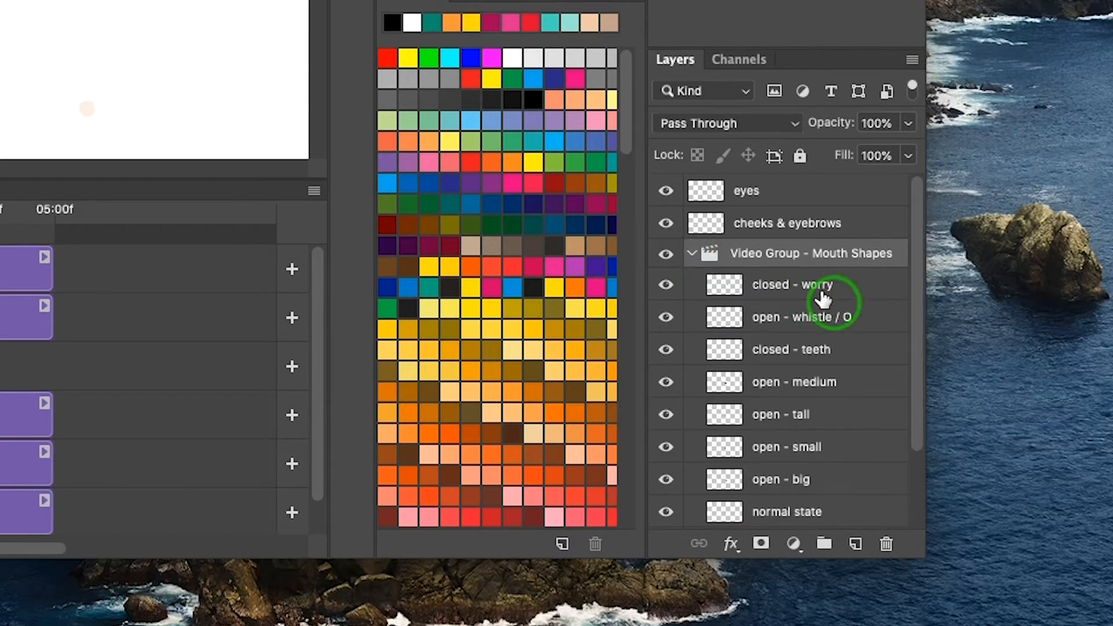
pyautogui.scroll(-2, 826, 331)
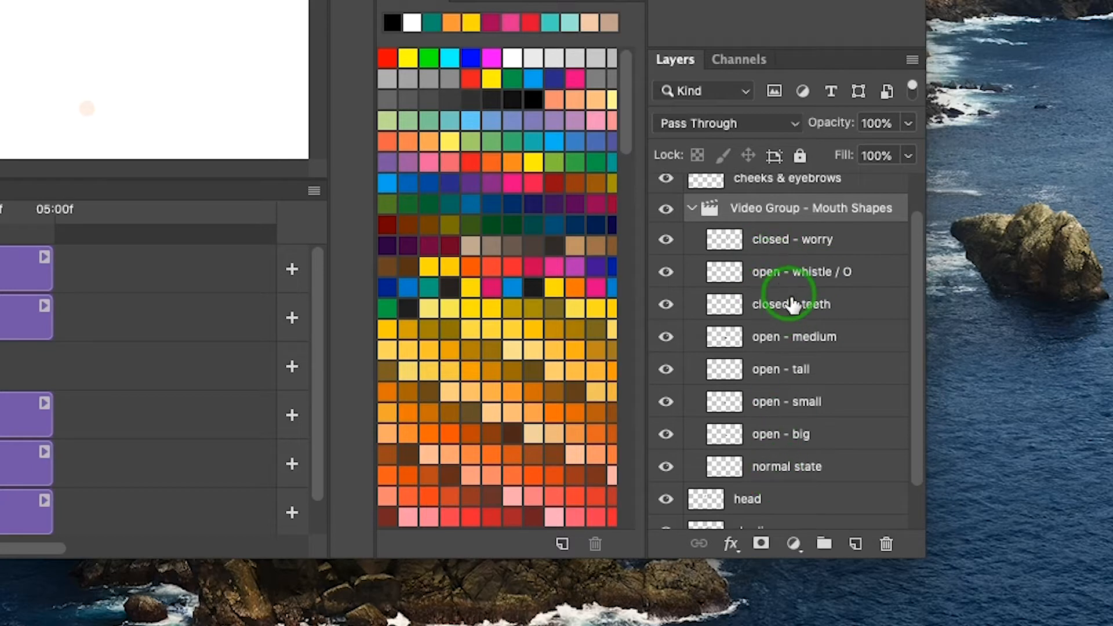
# Step: Select each mouth layer from closed - worry to normal state to see which timeline clip belongs to it
pyautogui.click(773, 242)
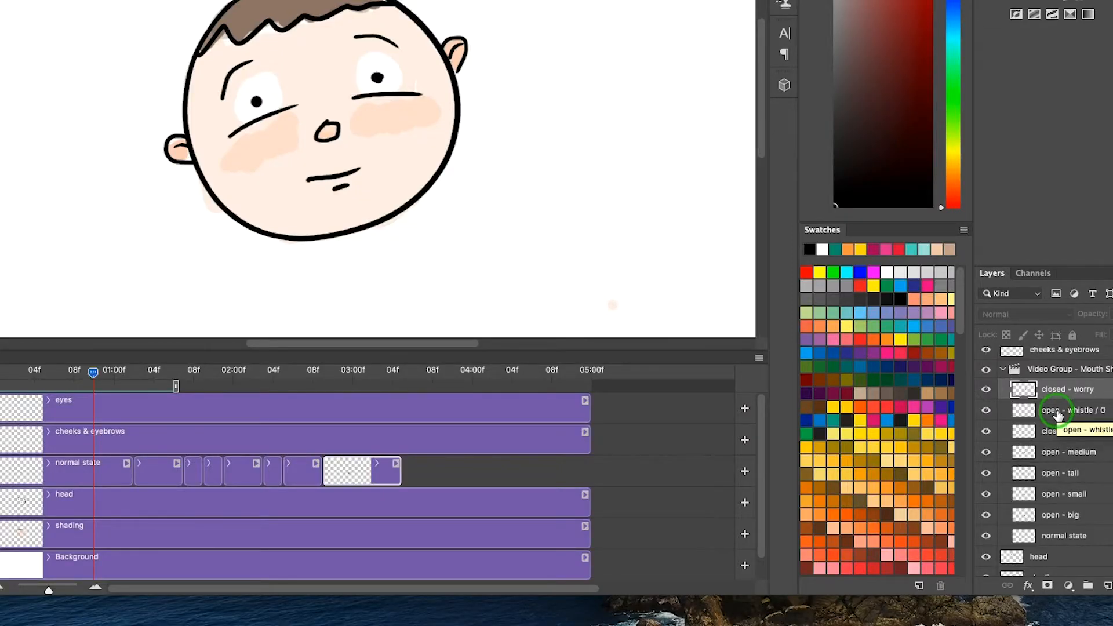
pyautogui.click(1062, 411)
pyautogui.click(1059, 431)
pyautogui.click(1054, 453)
pyautogui.click(1056, 474)
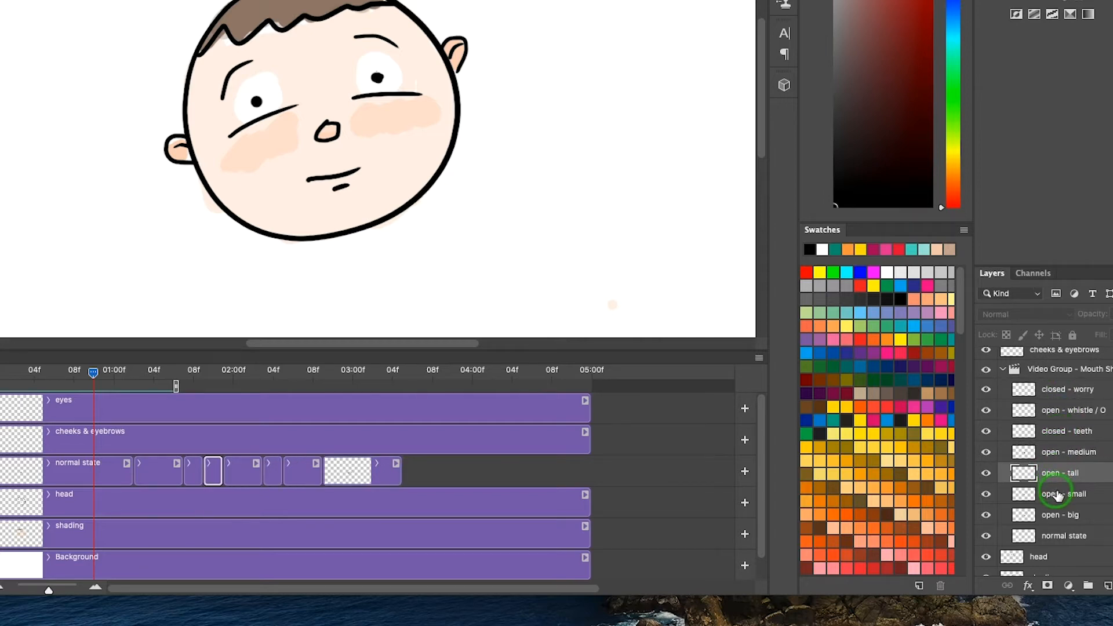
pyautogui.click(1056, 494)
pyautogui.click(1058, 515)
pyautogui.click(1062, 538)
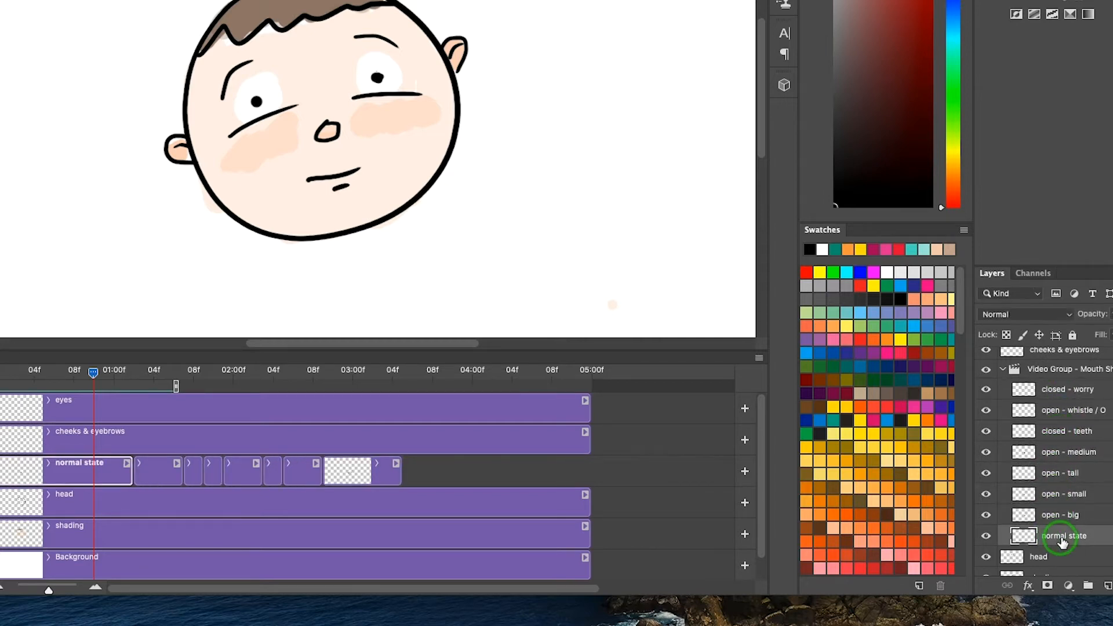
pyautogui.click(1064, 392)
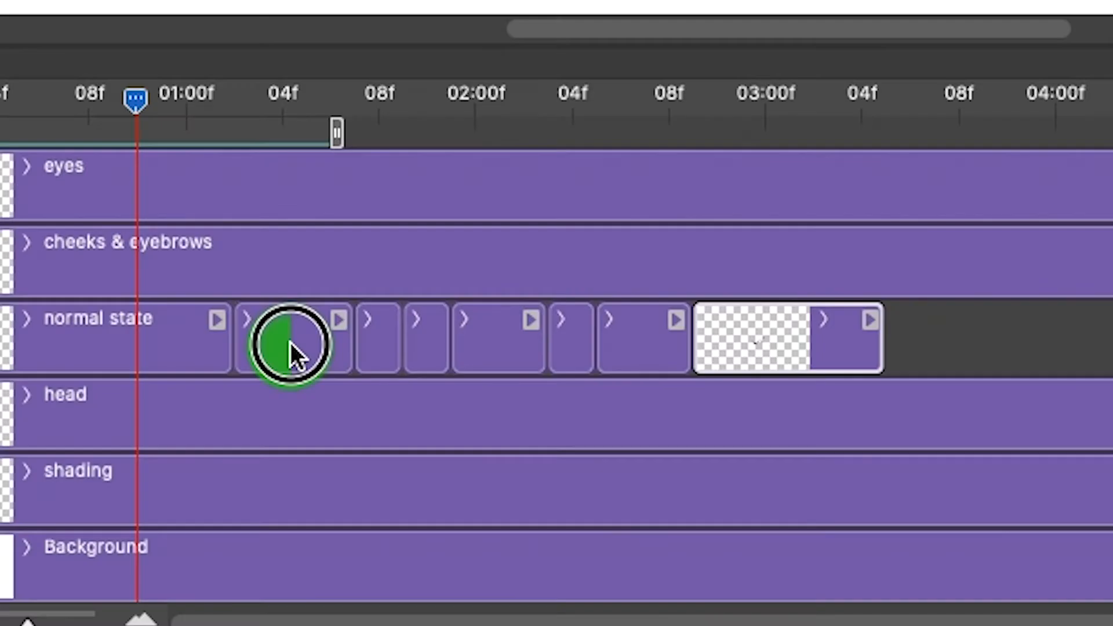
# Step: Move the clip following normal state to the end of the Mouth Shapes track and back again
pyautogui.moveTo(157, 475); pyautogui.dragTo(216, 470)
pyautogui.moveTo(434, 336); pyautogui.dragTo(964, 359)
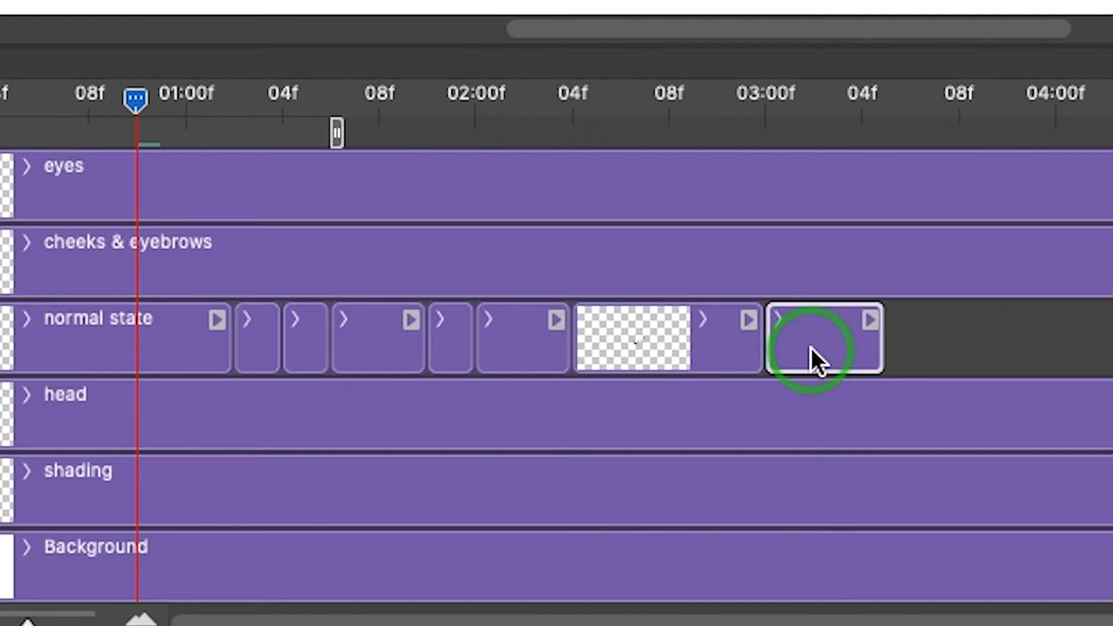
pyautogui.moveTo(811, 347); pyautogui.dragTo(279, 342)
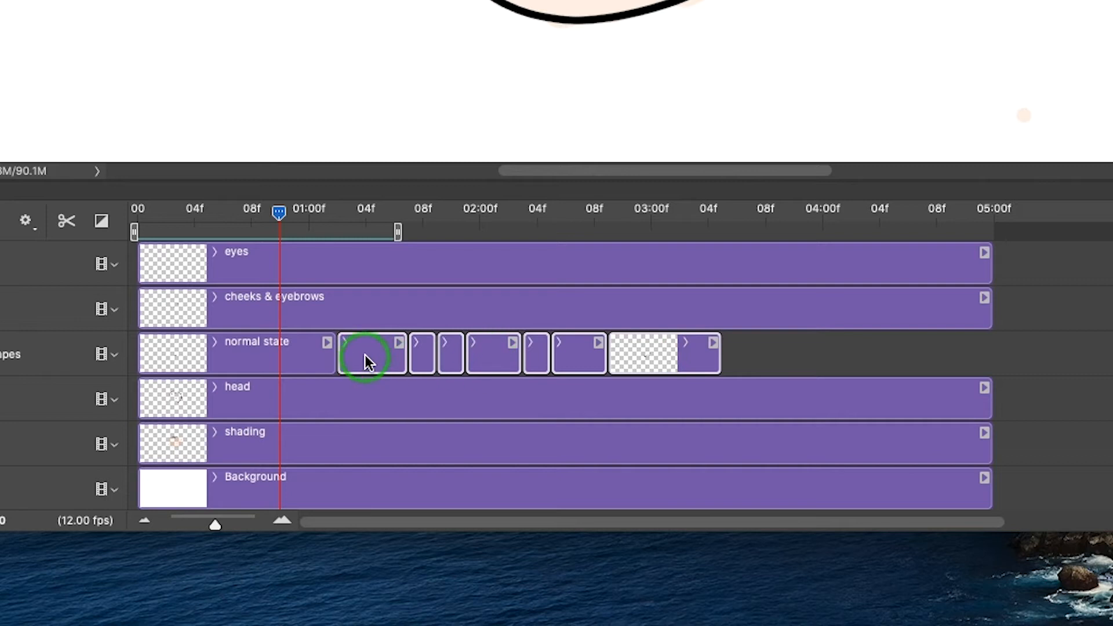
# Step: Shift the mouth clips after normal state about five frames later and reorder them by moving leading clips to the end of the track
pyautogui.moveTo(365, 355); pyautogui.dragTo(429, 361)
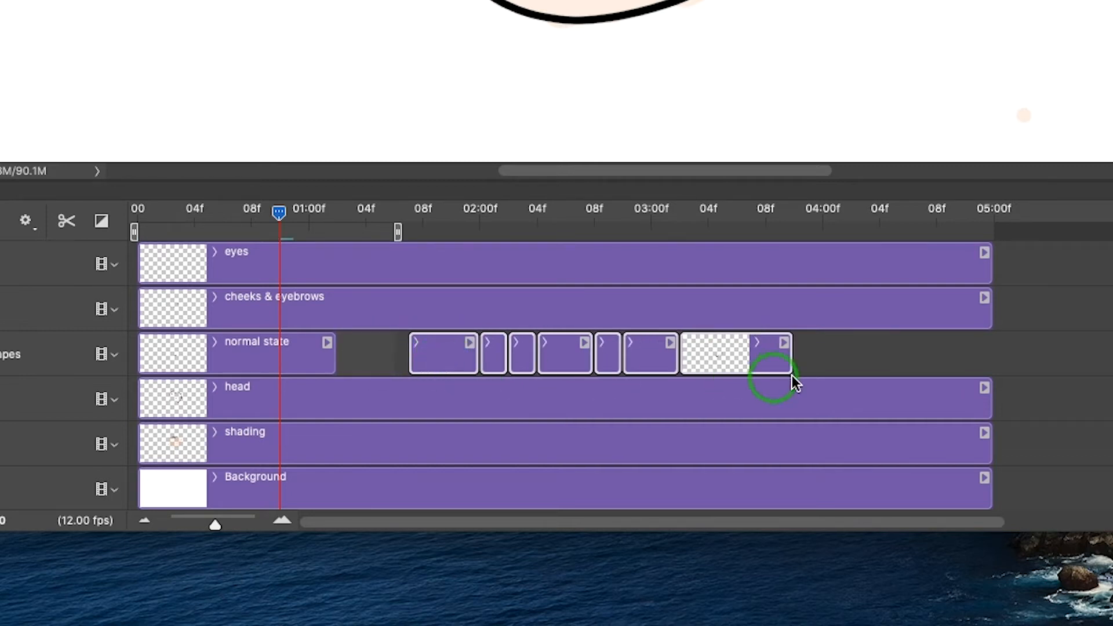
pyautogui.click(820, 364)
pyautogui.click(439, 360)
pyautogui.moveTo(438, 360); pyautogui.dragTo(852, 371)
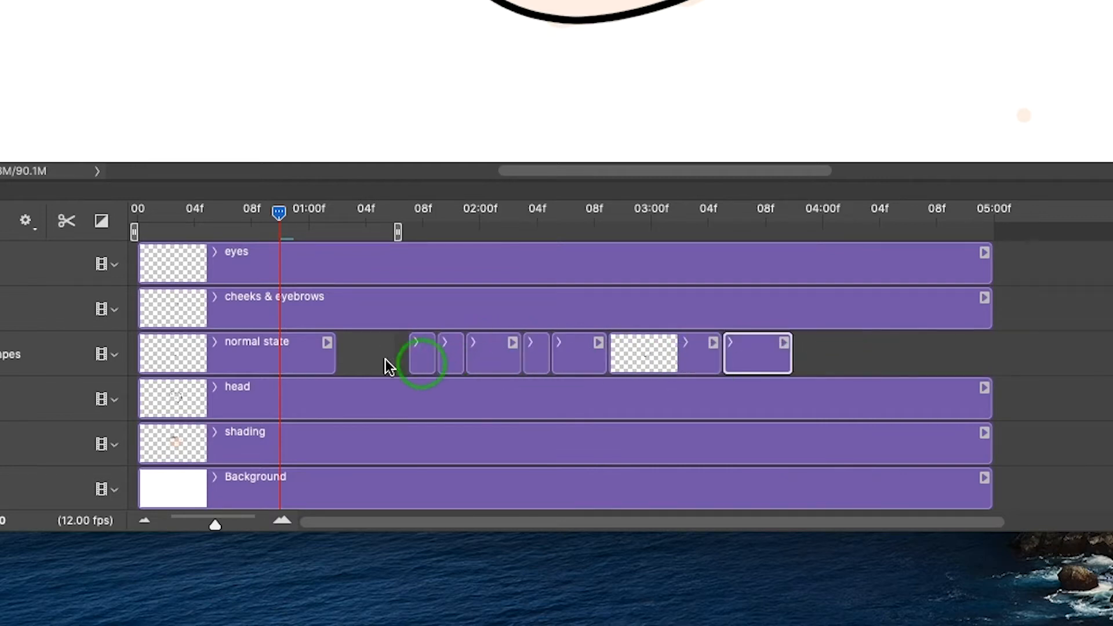
pyautogui.moveTo(422, 363); pyautogui.dragTo(775, 365)
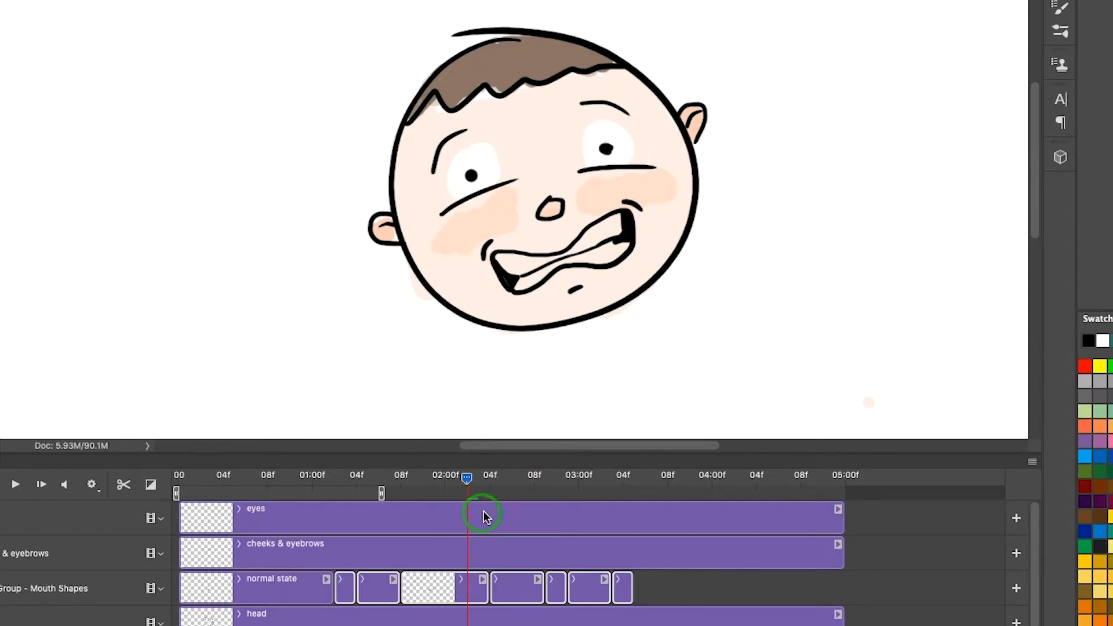
# Step: Scrub and play the timeline around the change from normal state to the toothy-grin mouth to examine the swap
pyautogui.click(93, 590)
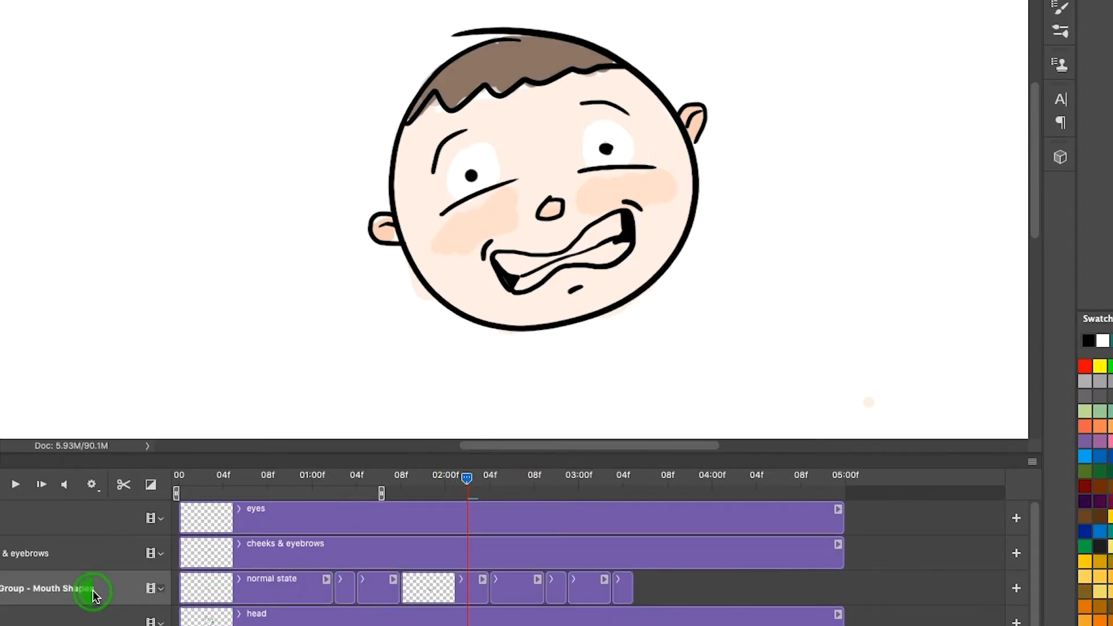
pyautogui.moveTo(466, 481); pyautogui.dragTo(278, 479)
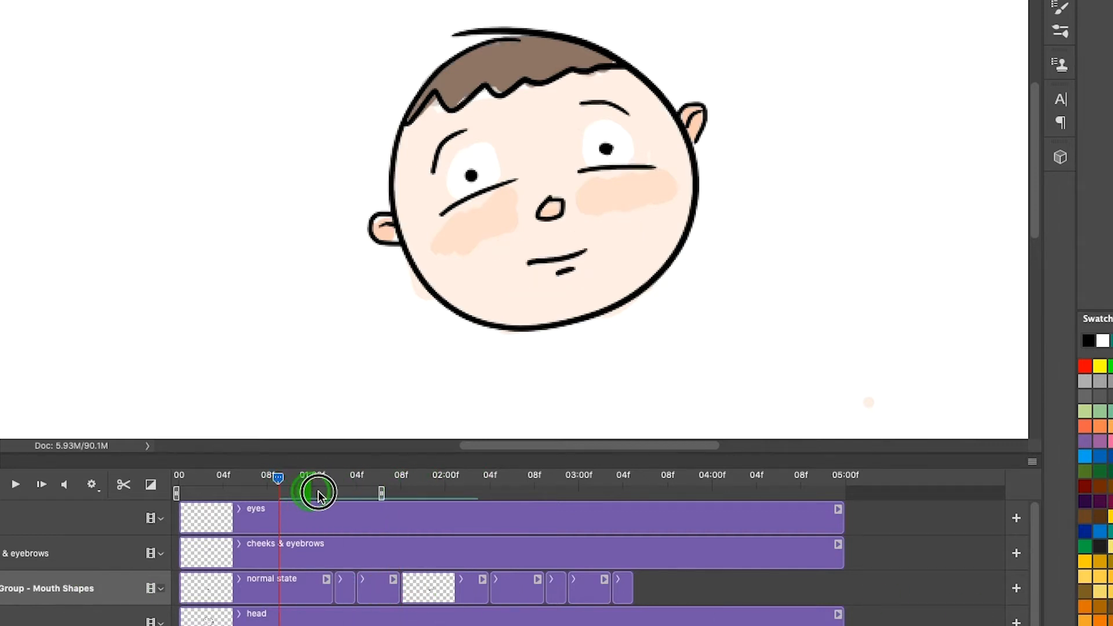
pyautogui.click(352, 483)
pyautogui.moveTo(352, 486); pyautogui.dragTo(329, 499)
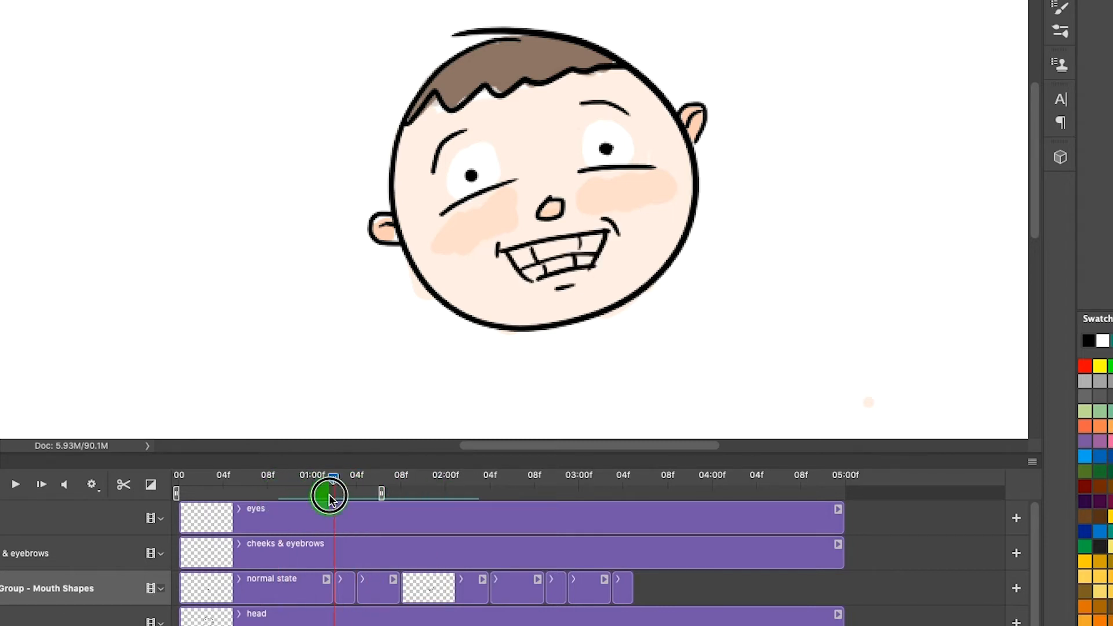
pyautogui.click(623, 584)
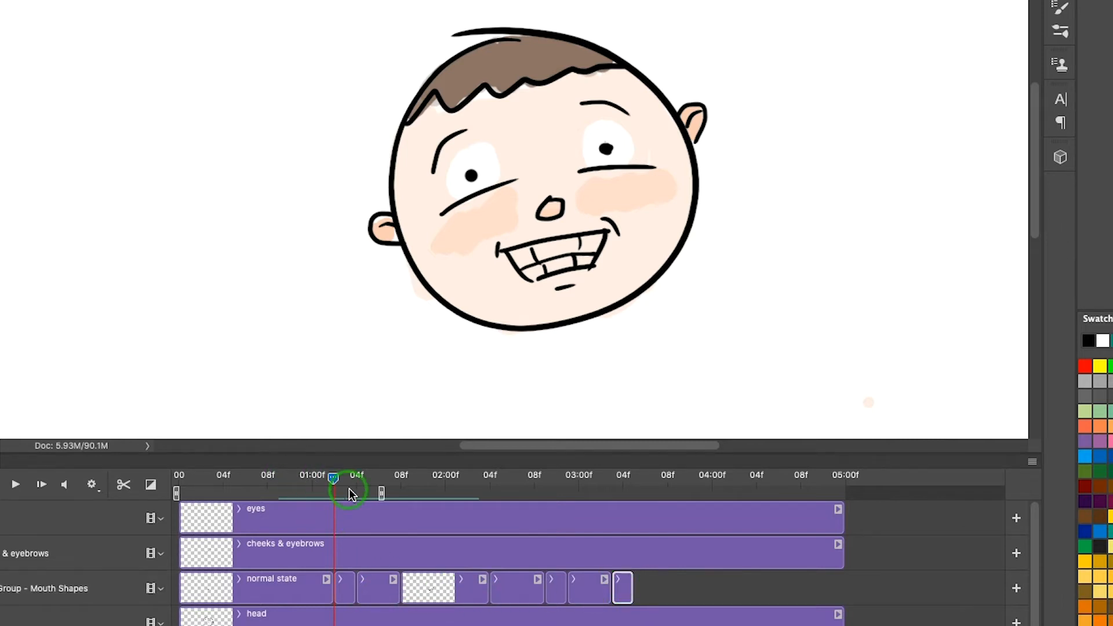
pyautogui.moveTo(339, 486); pyautogui.dragTo(305, 485)
pyautogui.press('space')
pyautogui.click(270, 479)
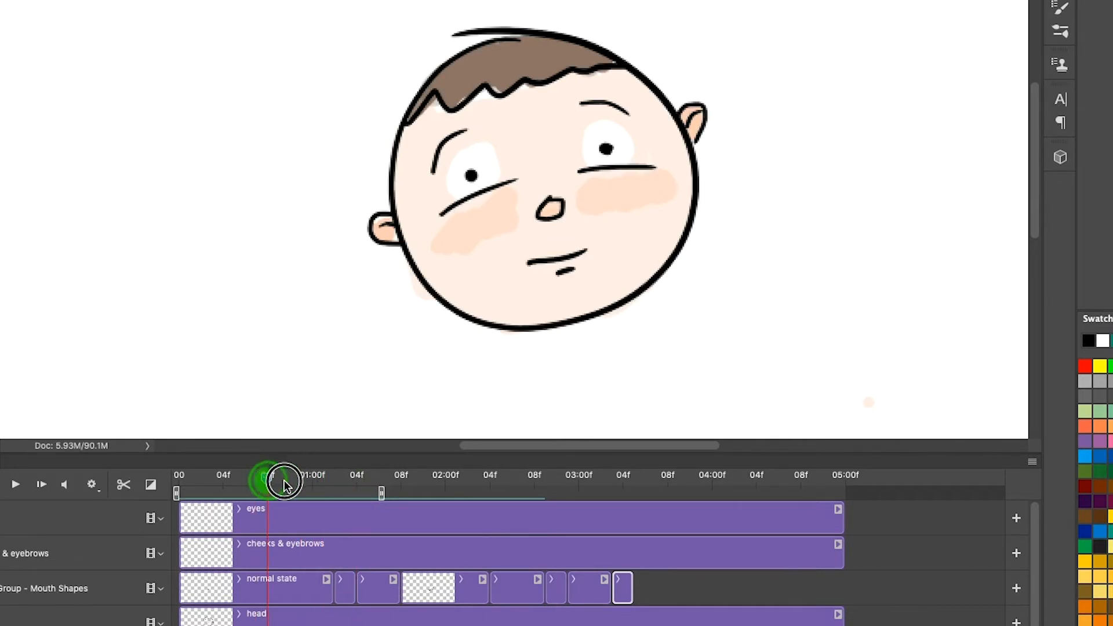
# Step: Lengthen the toothy-grin mouth clip after normal state to about 01:10f and place the following clips directly behind it
pyautogui.keyDown('shift'); pyautogui.click(388, 590); pyautogui.keyUp('shift')
pyautogui.moveTo(374, 588); pyautogui.dragTo(443, 586)
pyautogui.moveTo(351, 592); pyautogui.dragTo(418, 603)
pyautogui.click(455, 591)
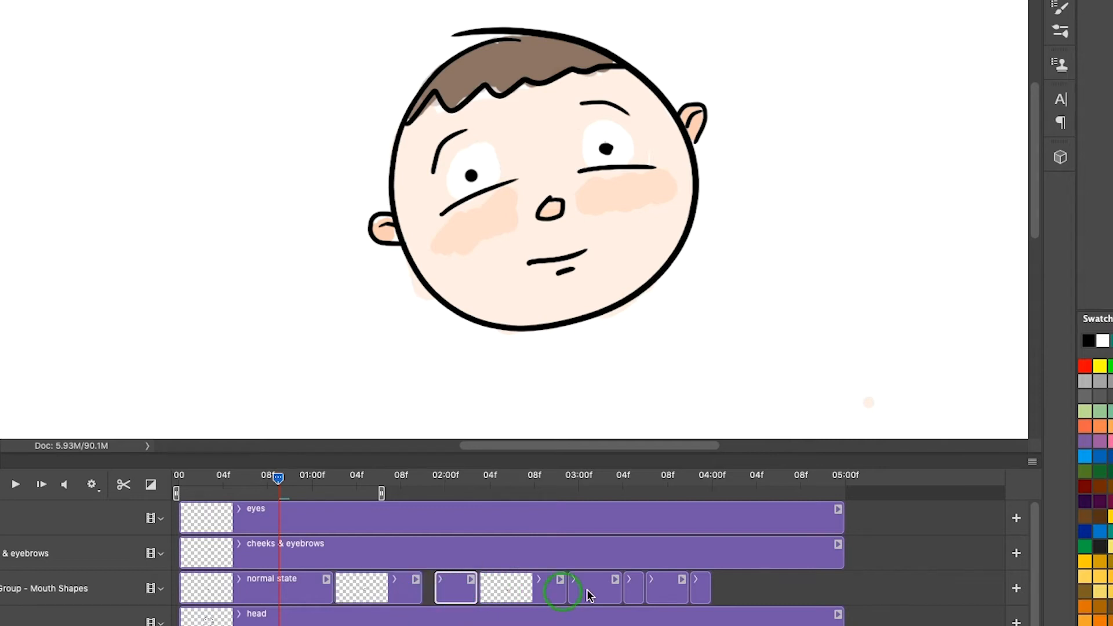
pyautogui.keyDown('shift'); pyautogui.click(700, 590); pyautogui.keyUp('shift')
pyautogui.moveTo(459, 591); pyautogui.dragTo(448, 593)
# Step: Move the two clips preceding closed - worry to the end of the mouth track and play back the start of the animation
pyautogui.moveTo(278, 479); pyautogui.dragTo(539, 494)
pyautogui.keyDown('shift'); pyautogui.click(375, 590); pyautogui.keyUp('shift')
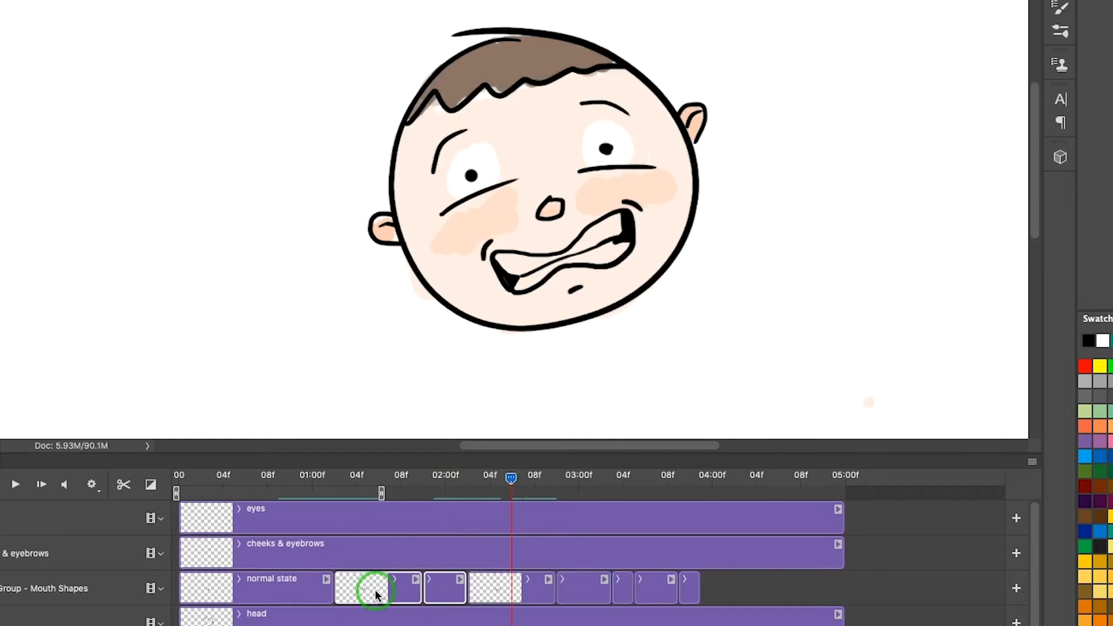
pyautogui.moveTo(375, 589); pyautogui.dragTo(750, 591)
pyautogui.moveTo(293, 485); pyautogui.dragTo(198, 495)
pyautogui.press('space')
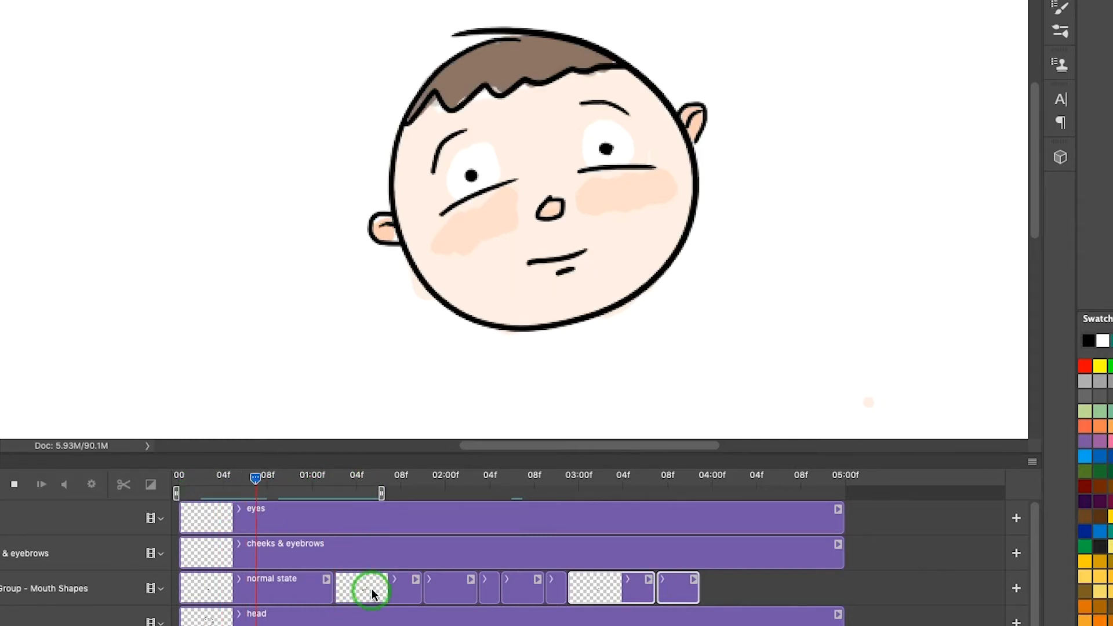
pyautogui.press('space')
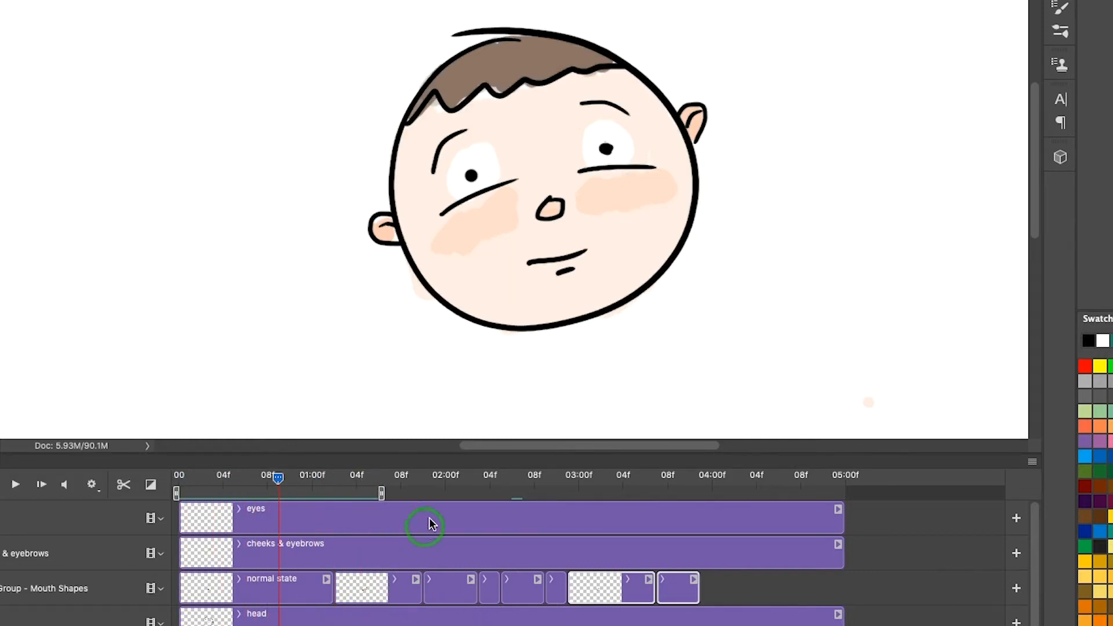
# Step: Lengthen the closed - worry clip to about 02:10f ahead of the shifted later clips, and extend the work area to about 02:05f
pyautogui.keyDown('shift'); pyautogui.click(451, 595); pyautogui.keyUp('shift')
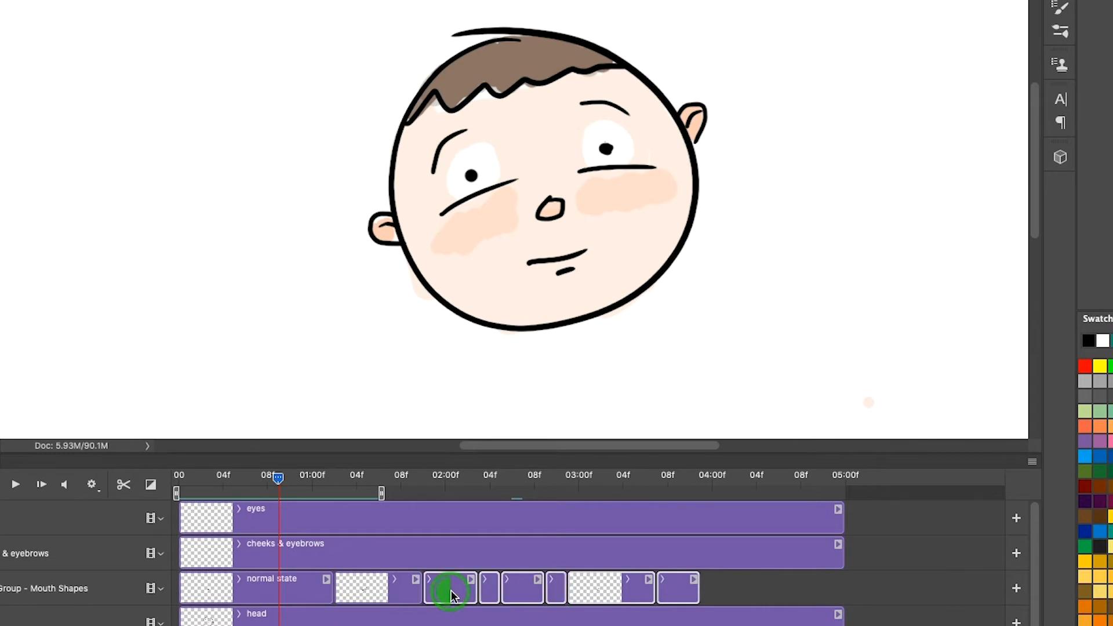
pyautogui.moveTo(451, 595); pyautogui.dragTo(573, 594)
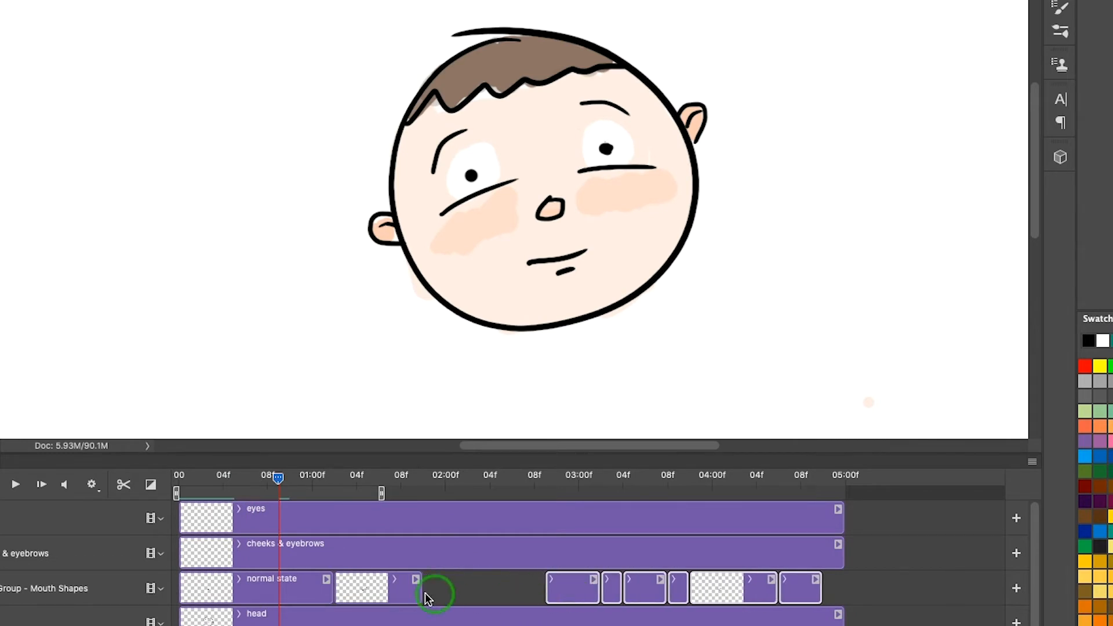
pyautogui.moveTo(422, 588); pyautogui.dragTo(555, 589)
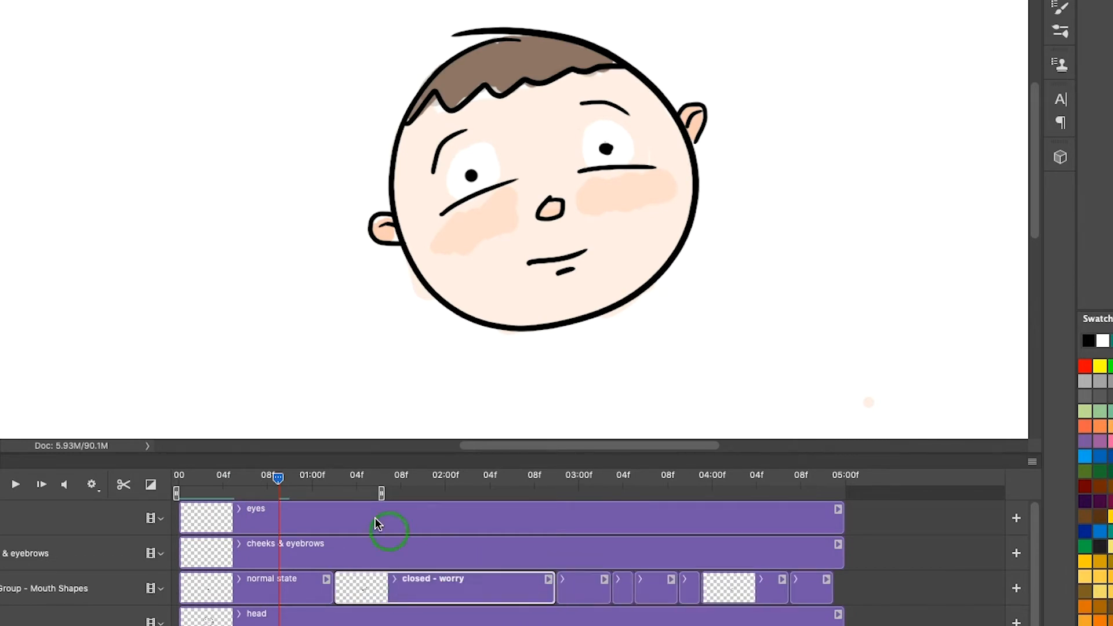
pyautogui.moveTo(381, 494); pyautogui.dragTo(455, 500)
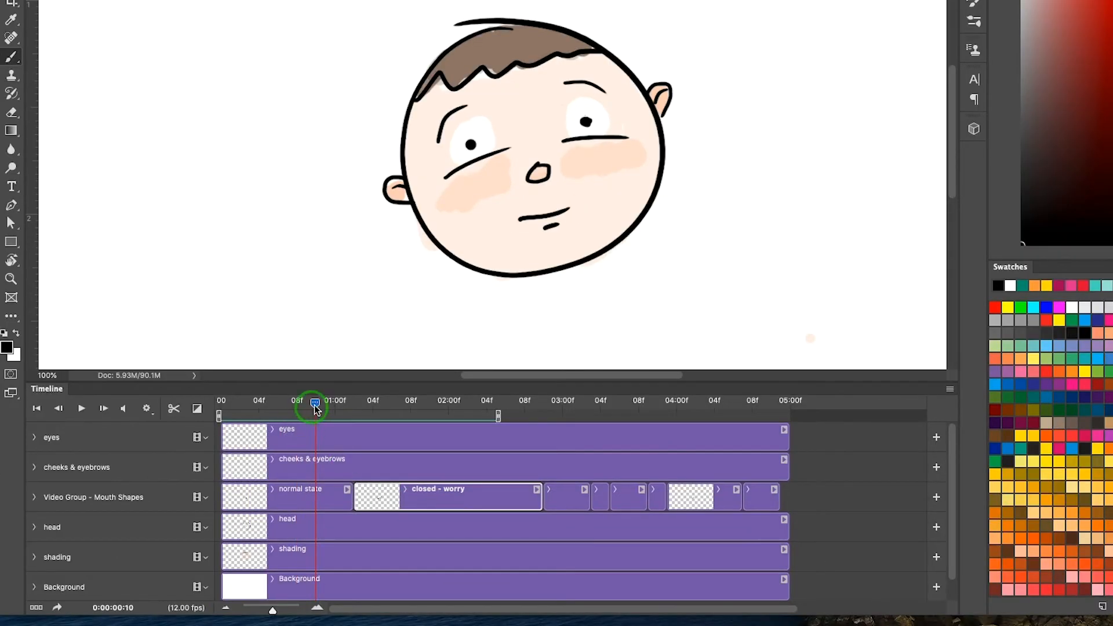
# Step: Expand the eyes track's animation properties and add a Position keyframe at 01:00f
pyautogui.moveTo(288, 479); pyautogui.dragTo(275, 478)
pyautogui.moveTo(302, 404); pyautogui.dragTo(260, 418)
pyautogui.click(282, 439)
pyautogui.click(281, 433)
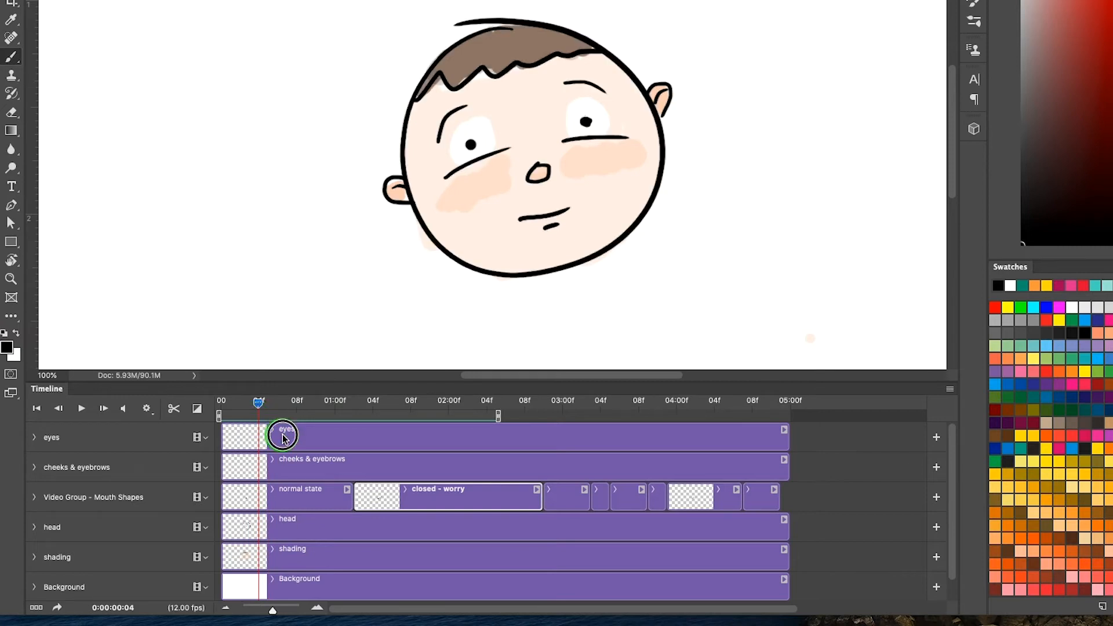
pyautogui.click(35, 437)
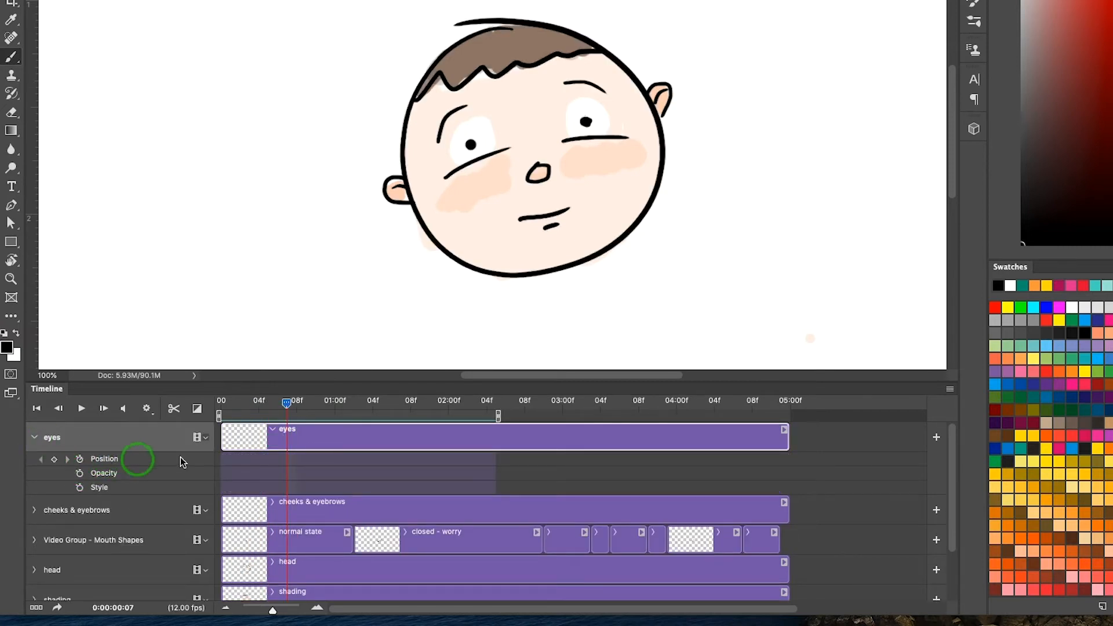
pyautogui.moveTo(296, 406)
pyautogui.mouseDown()
pyautogui.moveTo(340, 405)
pyautogui.moveTo(298, 414)
pyautogui.mouseUp()
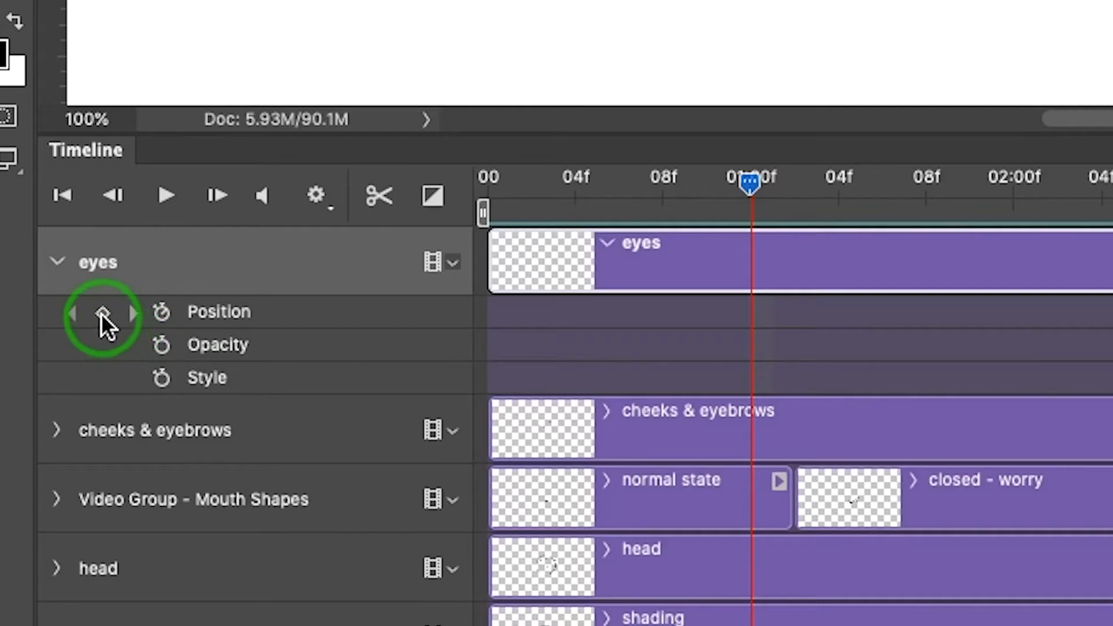
pyautogui.click(103, 313)
# Step: Move the pupils slightly up and left at 08f, shift both eyes Position keyframes to 06f and 10f, and play the result
pyautogui.moveTo(743, 183); pyautogui.dragTo(660, 186)
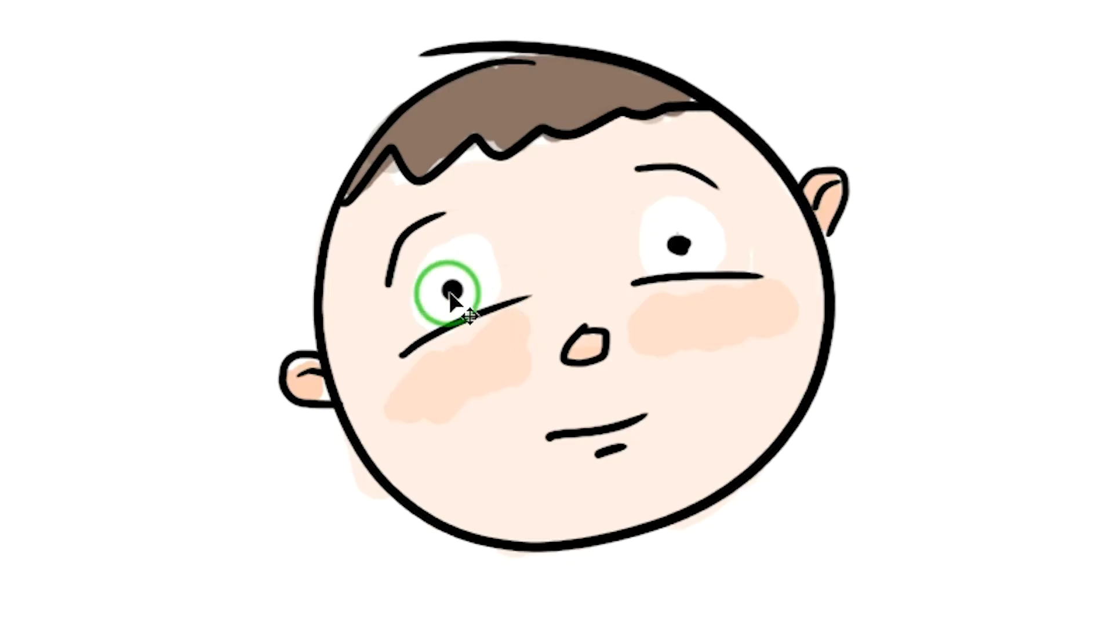
pyautogui.moveTo(452, 301)
pyautogui.mouseDown()
pyautogui.moveTo(475, 291)
pyautogui.moveTo(447, 303)
pyautogui.moveTo(447, 281)
pyautogui.mouseUp()
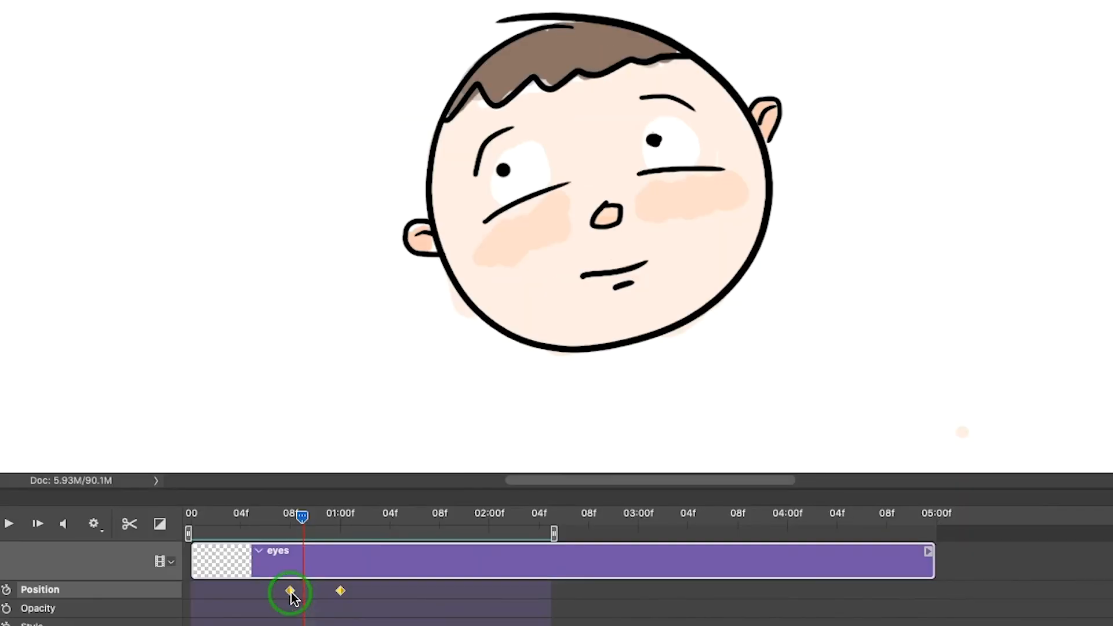
pyautogui.moveTo(343, 595); pyautogui.dragTo(317, 603)
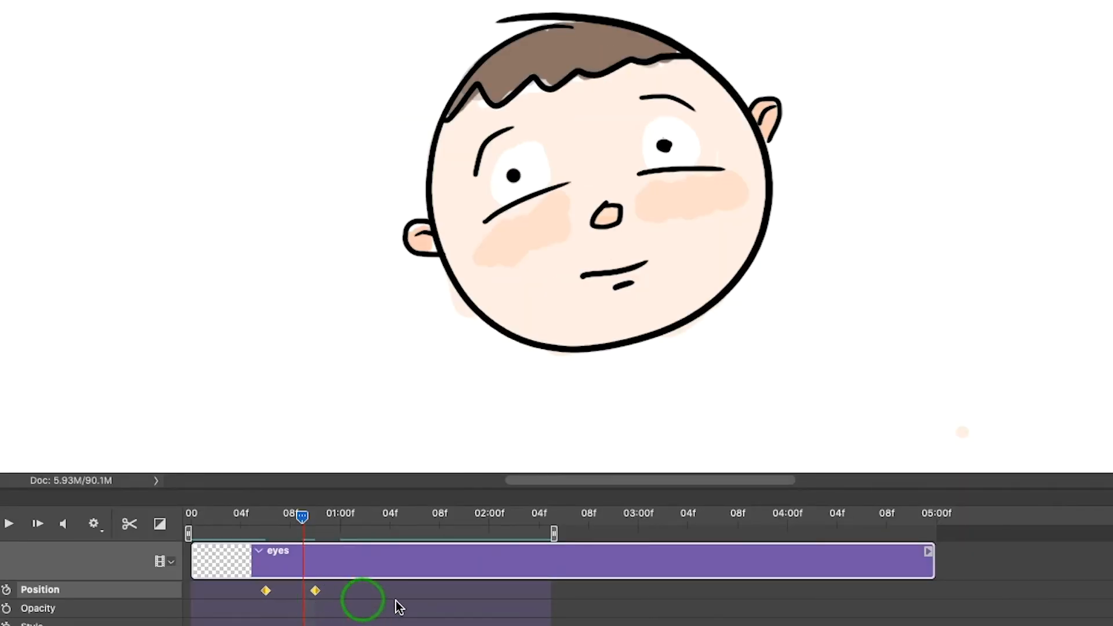
pyautogui.press('space')
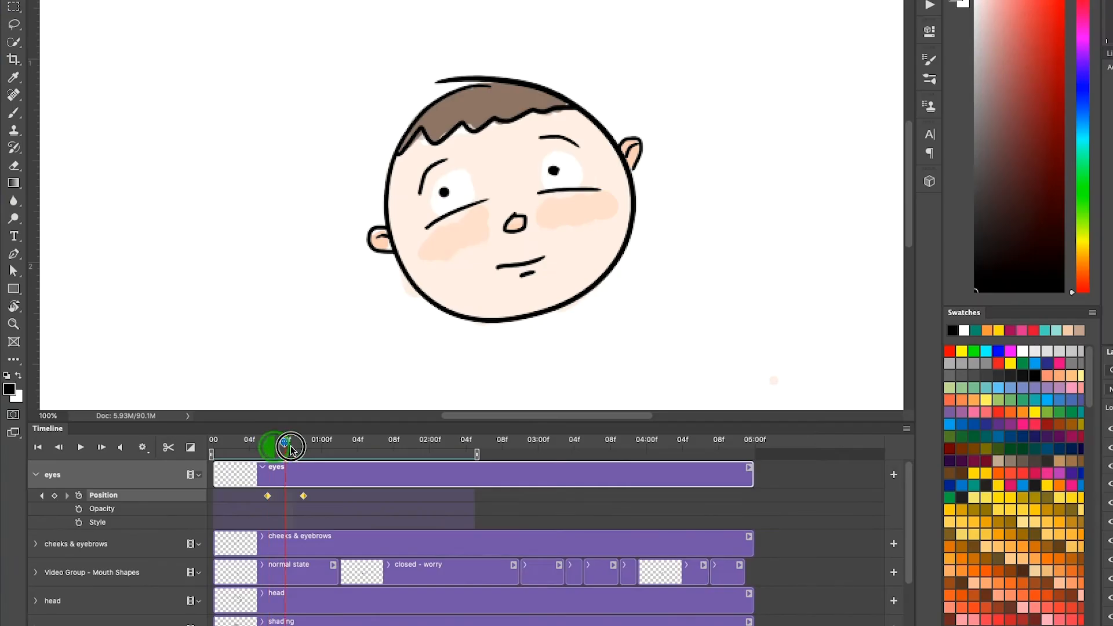
# Step: Scrub the playhead to 01:04f and collapse the eyes track's animation properties
pyautogui.click(321, 530)
pyautogui.moveTo(304, 452); pyautogui.dragTo(359, 444)
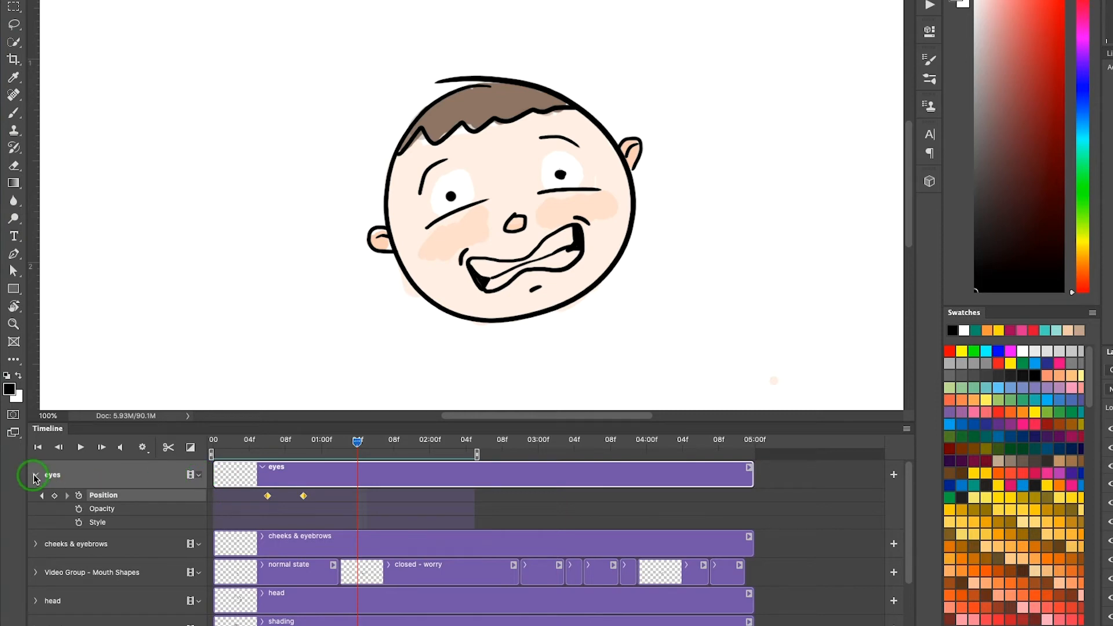
pyautogui.click(34, 477)
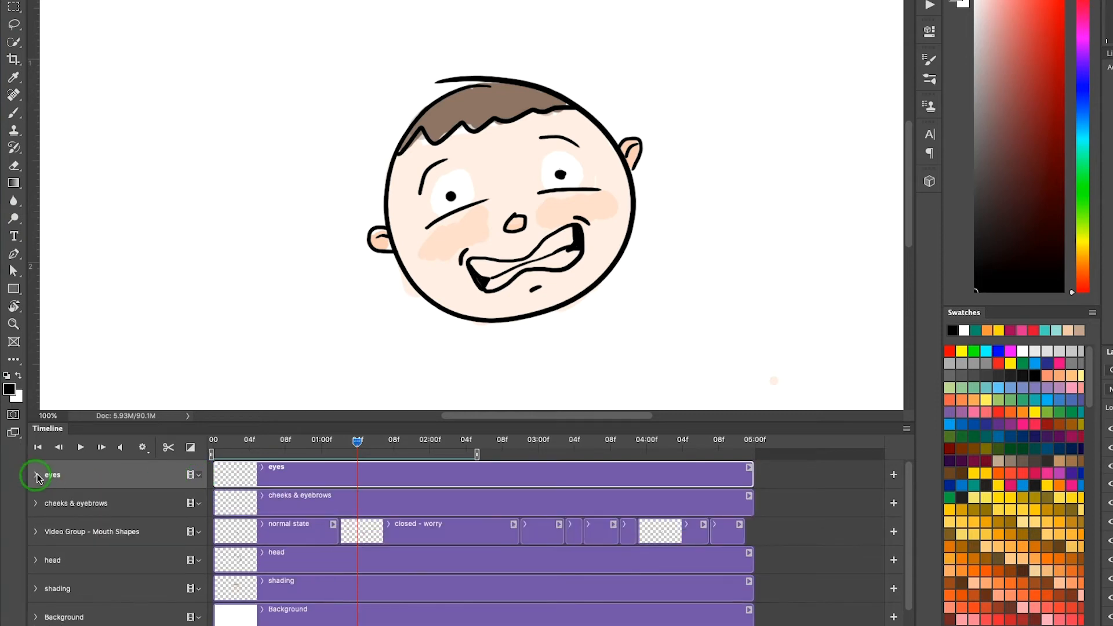
# Step: Set the playhead to 01:02f and make a new video group from the cheeks & eyebrows clip
pyautogui.click(300, 505)
pyautogui.click(316, 478)
pyautogui.click(309, 501)
pyautogui.click(311, 481)
pyautogui.click(336, 467)
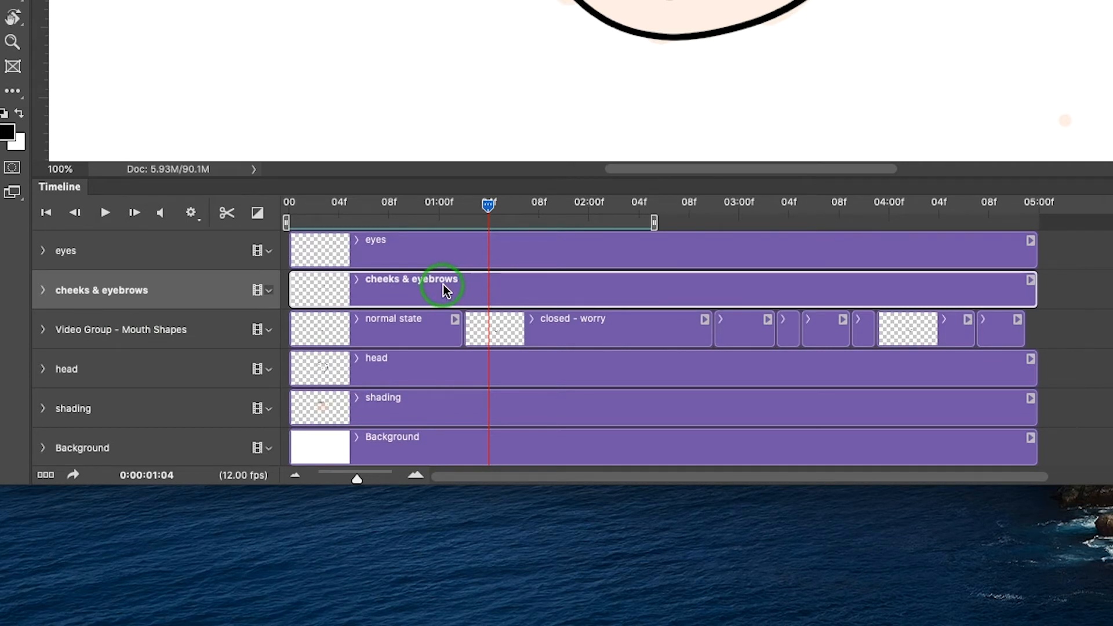
pyautogui.moveTo(489, 207); pyautogui.dragTo(462, 218)
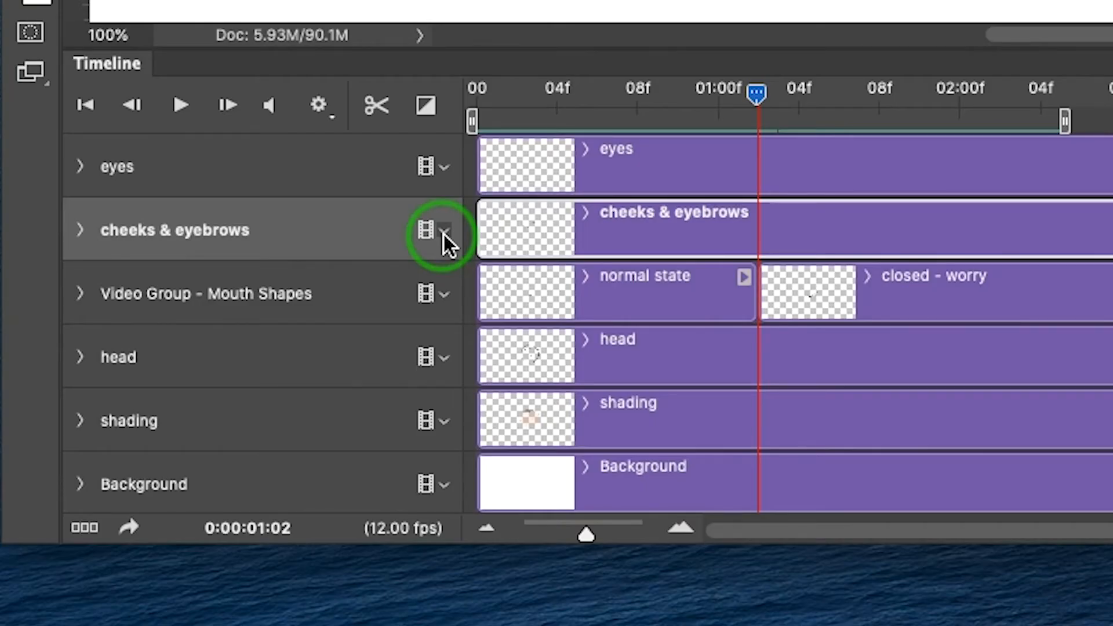
pyautogui.click(444, 232)
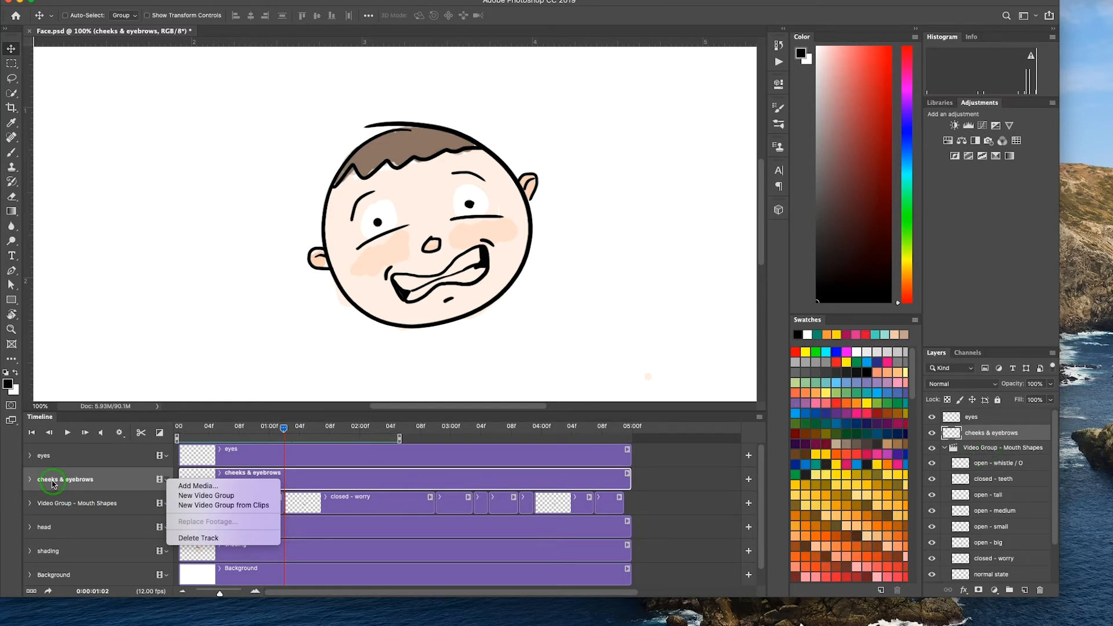
pyautogui.click(213, 507)
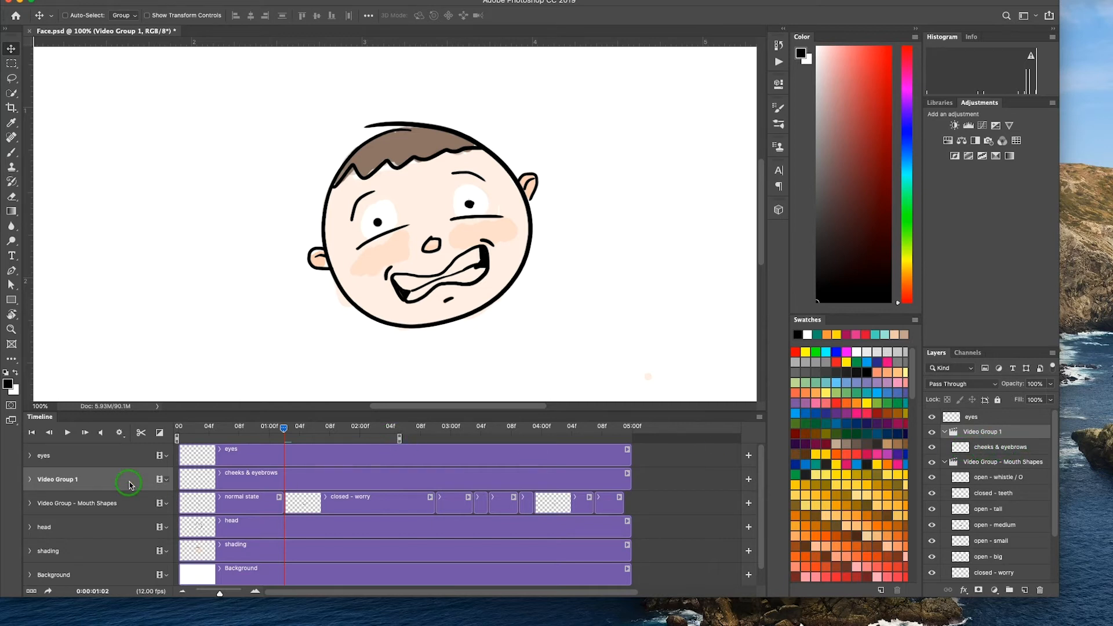
# Step: Split the cheeks & eyebrows clip at 01:02f and select only the cheeks & eyebrows copy layer
pyautogui.click(264, 486)
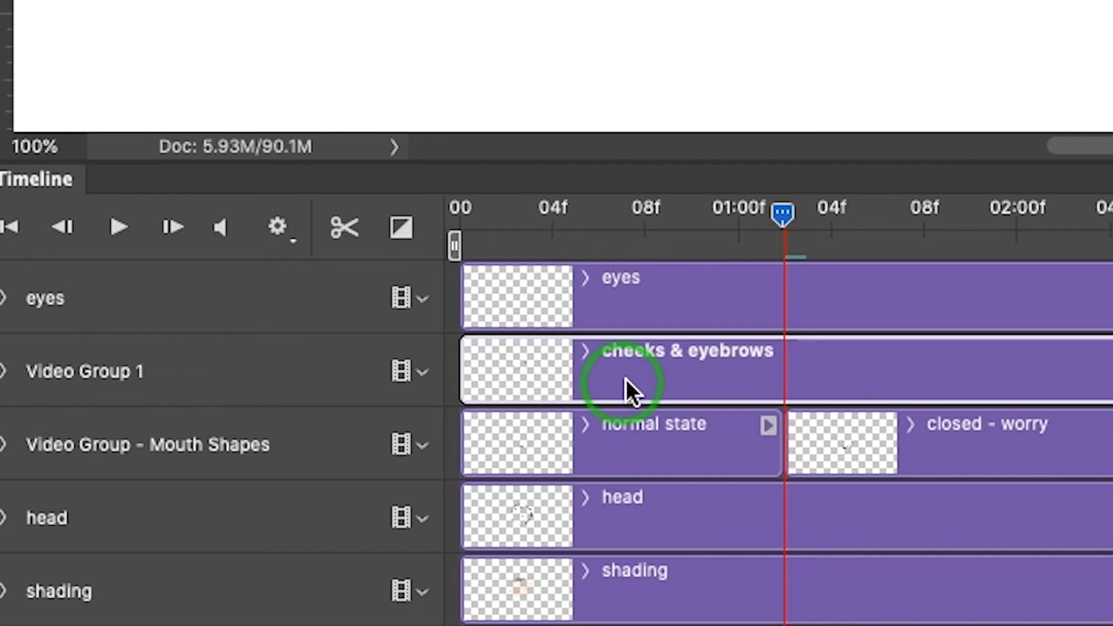
pyautogui.click(347, 232)
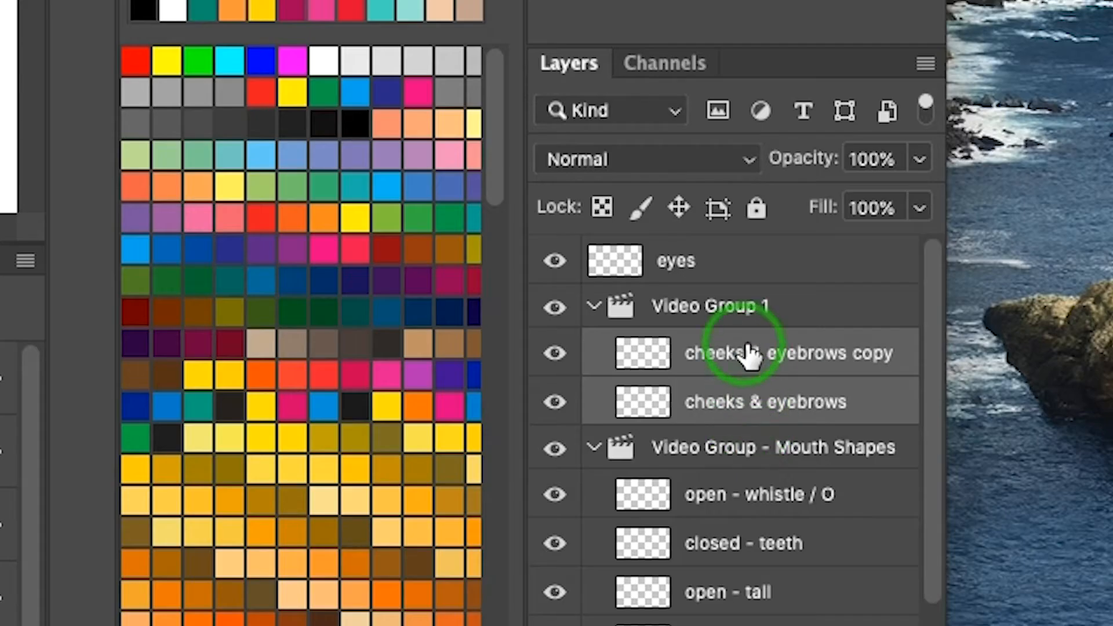
pyautogui.moveTo(746, 348); pyautogui.dragTo(736, 403)
pyautogui.click(736, 403)
pyautogui.click(725, 355)
pyautogui.click(733, 393)
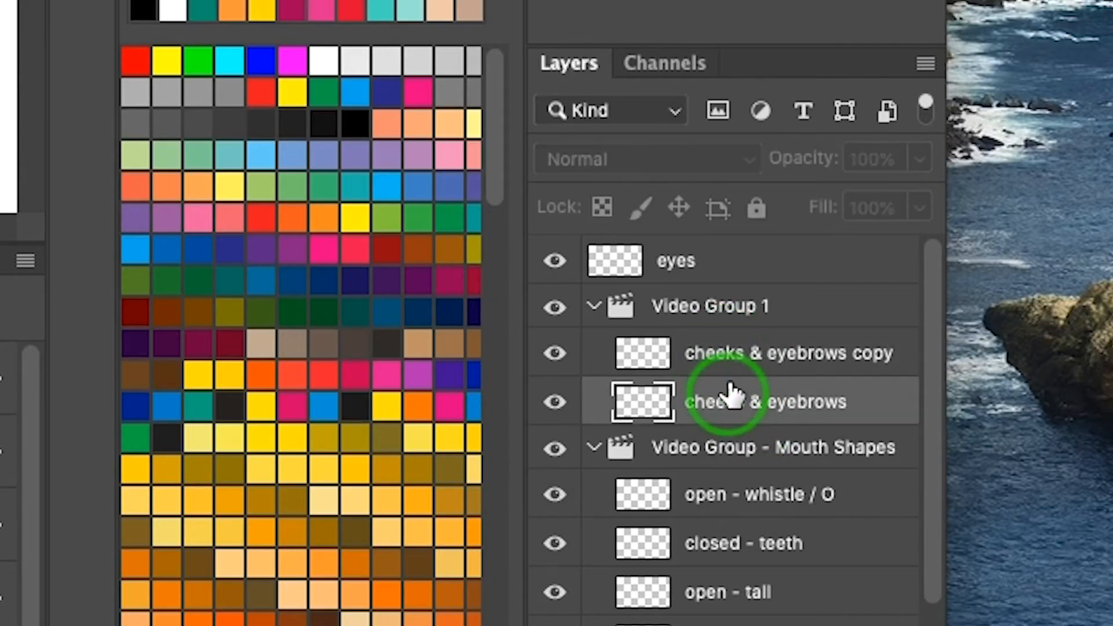
pyautogui.click(729, 361)
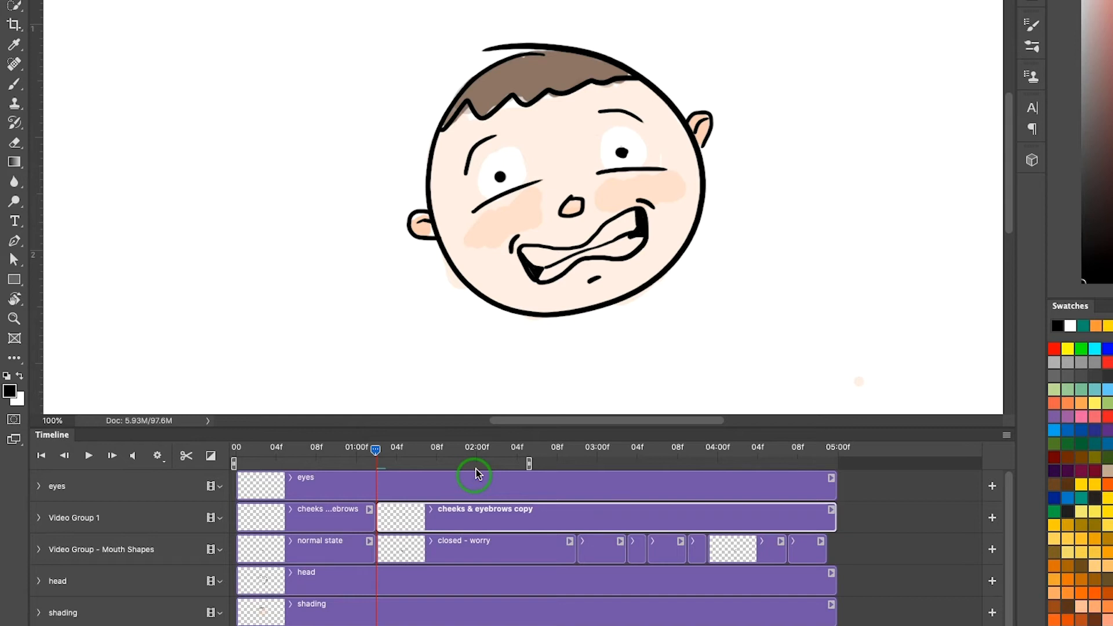
# Step: Erase both eyebrows on the cheeks & eyebrows copy layer and paint larger, higher arched black ones with the Brush tool
pyautogui.press('e')
pyautogui.moveTo(474, 155); pyautogui.dragTo(496, 129)
pyautogui.moveTo(615, 112); pyautogui.dragTo(646, 124)
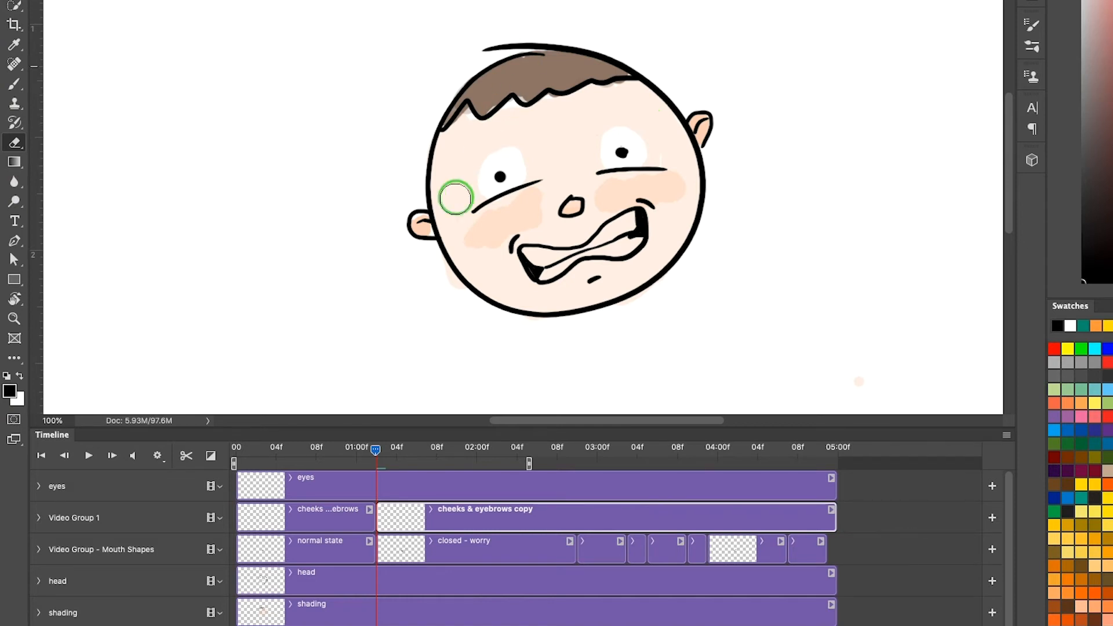
pyautogui.press('b')
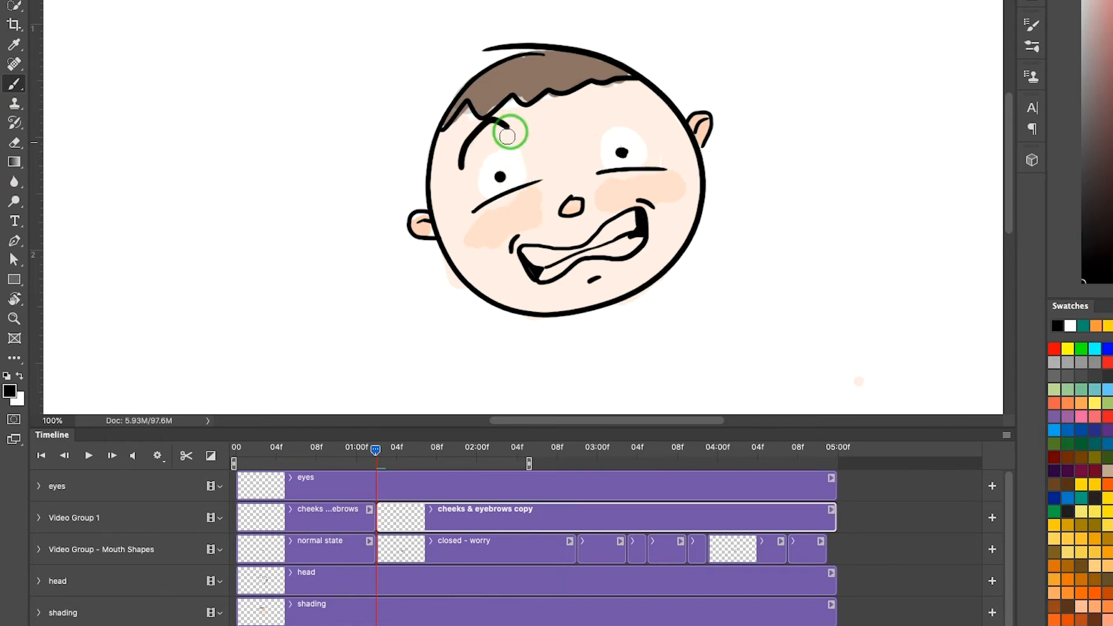
pyautogui.moveTo(460, 186); pyautogui.dragTo(487, 124)
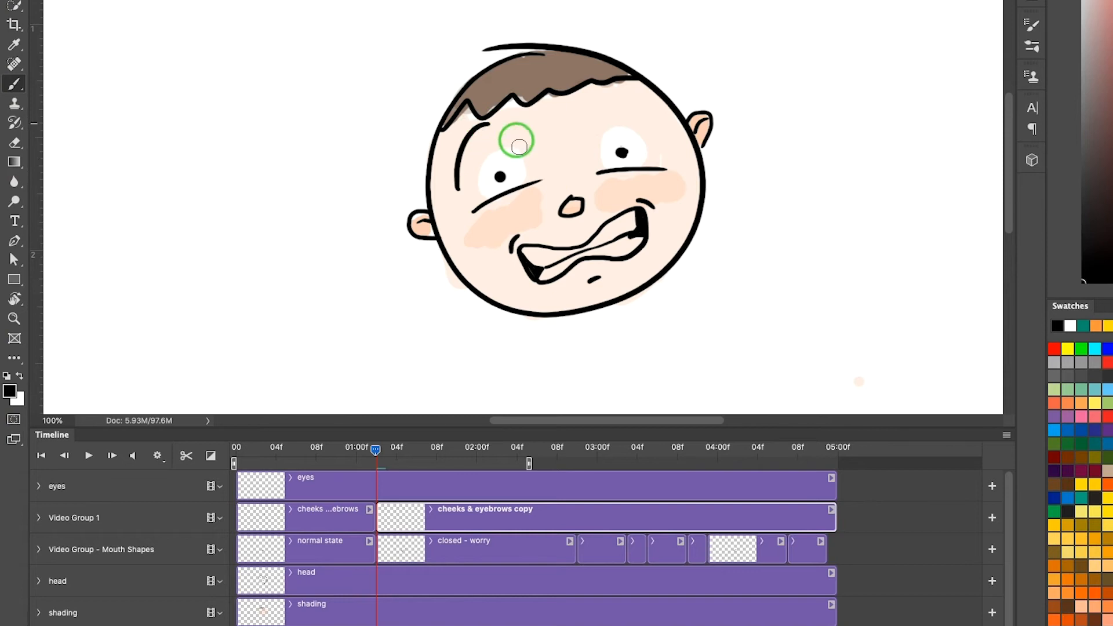
pyautogui.moveTo(600, 100)
pyautogui.mouseDown()
pyautogui.moveTo(623, 98)
pyautogui.moveTo(656, 126)
pyautogui.mouseUp()
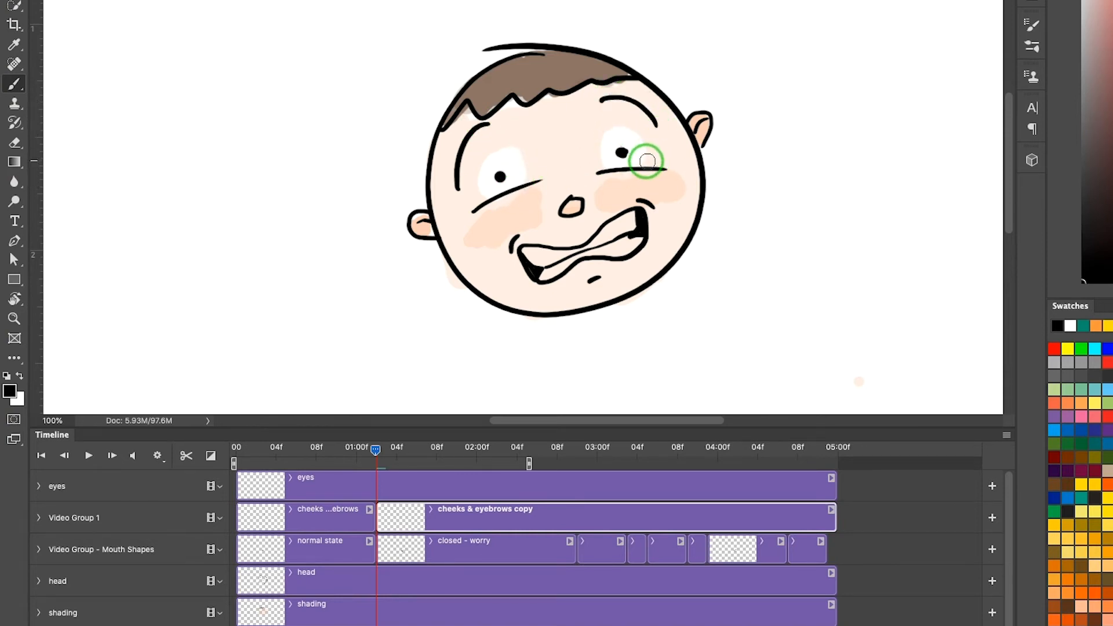
# Step: Keep the playhead at 01:02f and make a new video group from the eyes clip
pyautogui.click(375, 453)
pyautogui.moveTo(374, 458)
pyautogui.mouseDown()
pyautogui.moveTo(348, 455)
pyautogui.moveTo(406, 452)
pyautogui.moveTo(327, 453)
pyautogui.moveTo(376, 451)
pyautogui.mouseUp()
pyautogui.click(393, 485)
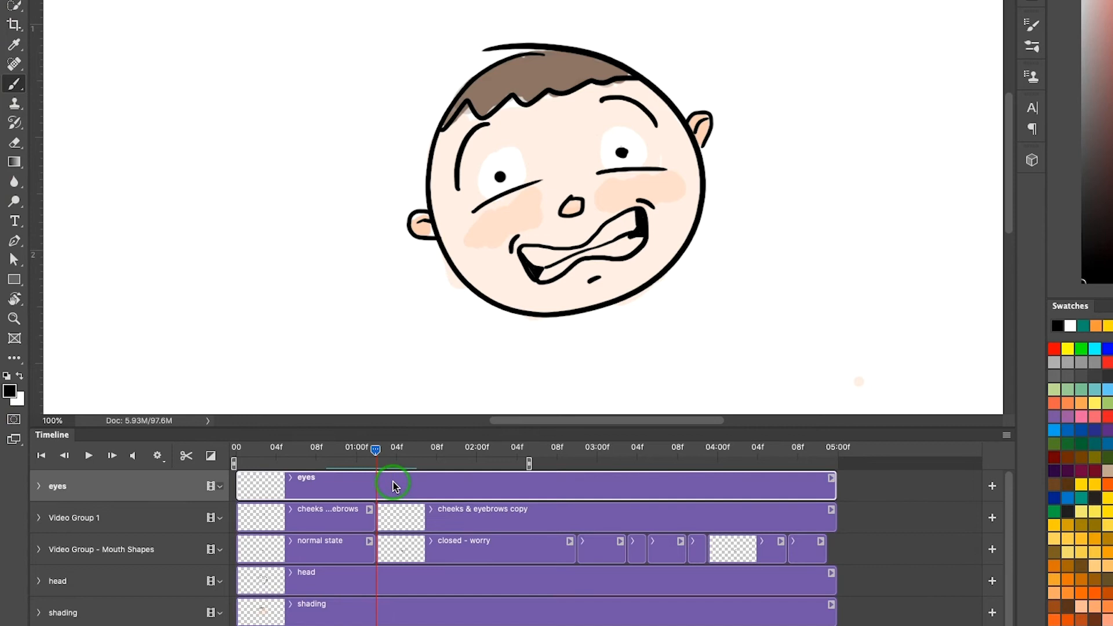
pyautogui.click(223, 494)
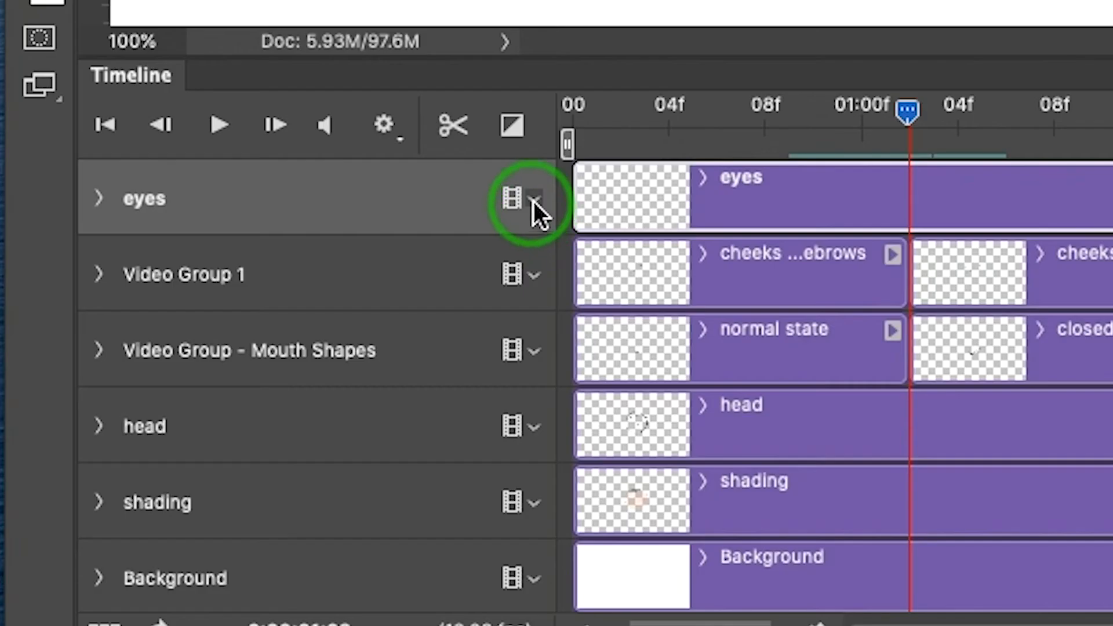
pyautogui.click(223, 494)
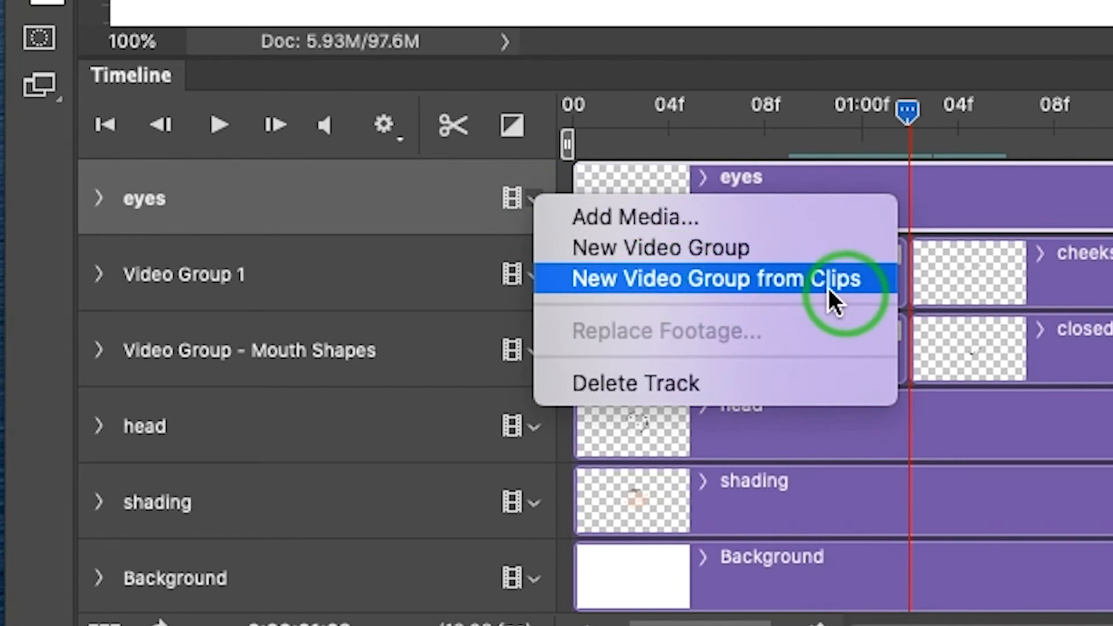
pyautogui.click(753, 281)
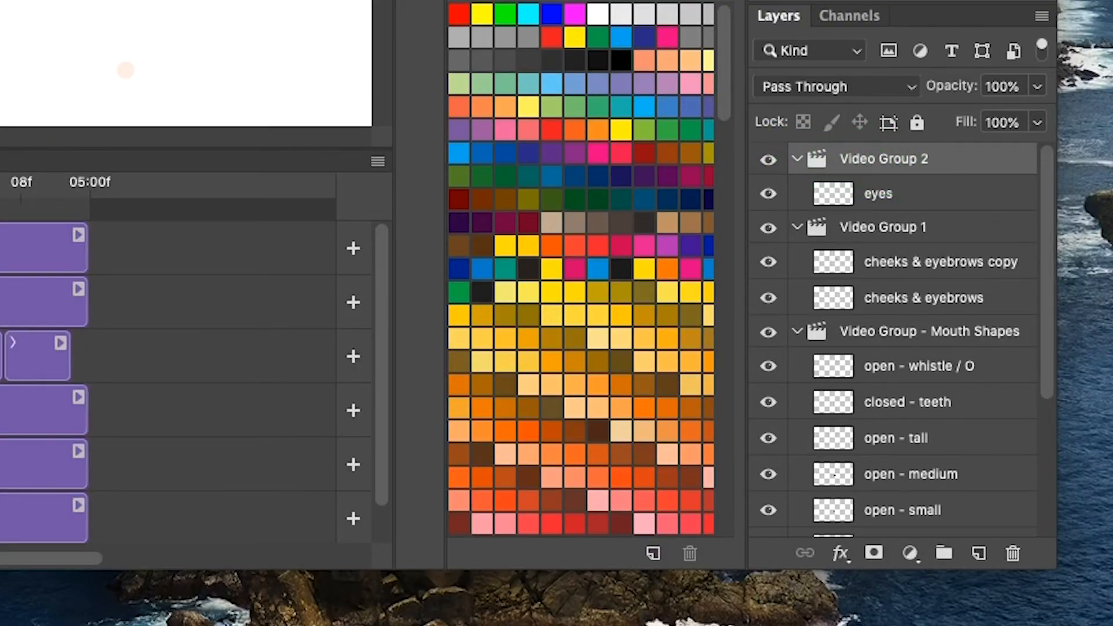
# Step: Split the eyes clip at 01:02f, erase both pupils from the eyes copy, and return the playhead to 01:02f
pyautogui.click(43, 247)
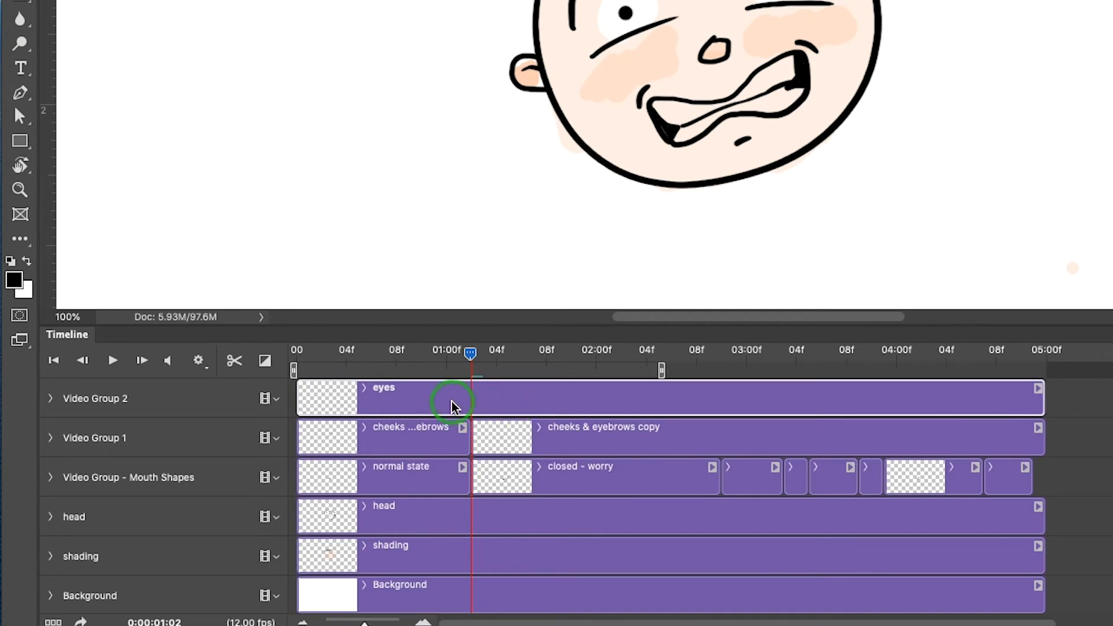
pyautogui.click(235, 364)
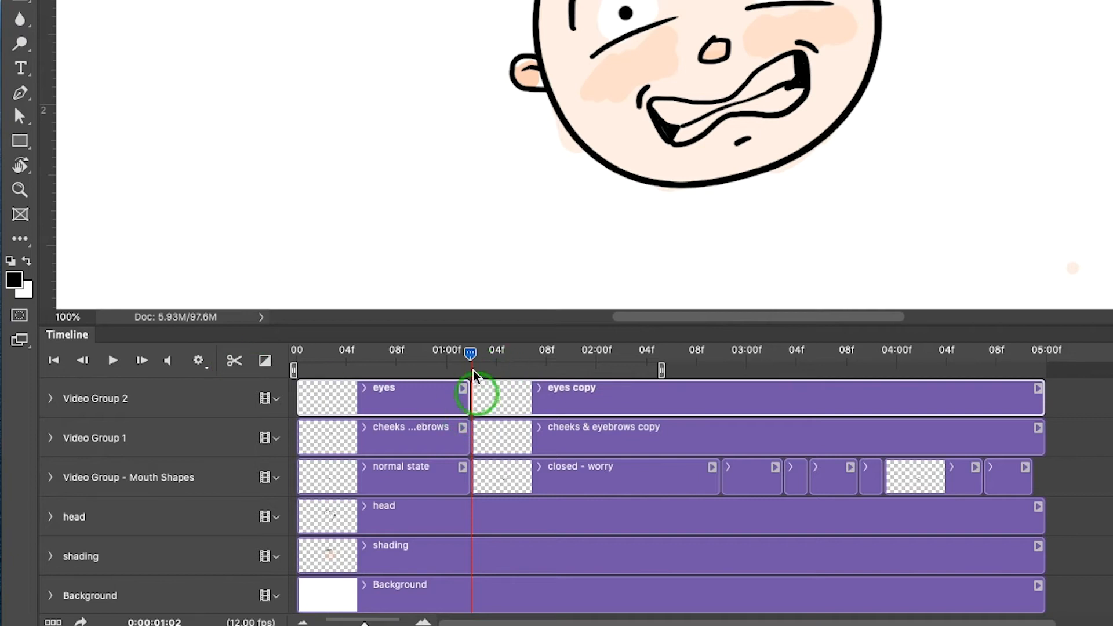
pyautogui.moveTo(476, 361); pyautogui.dragTo(506, 379)
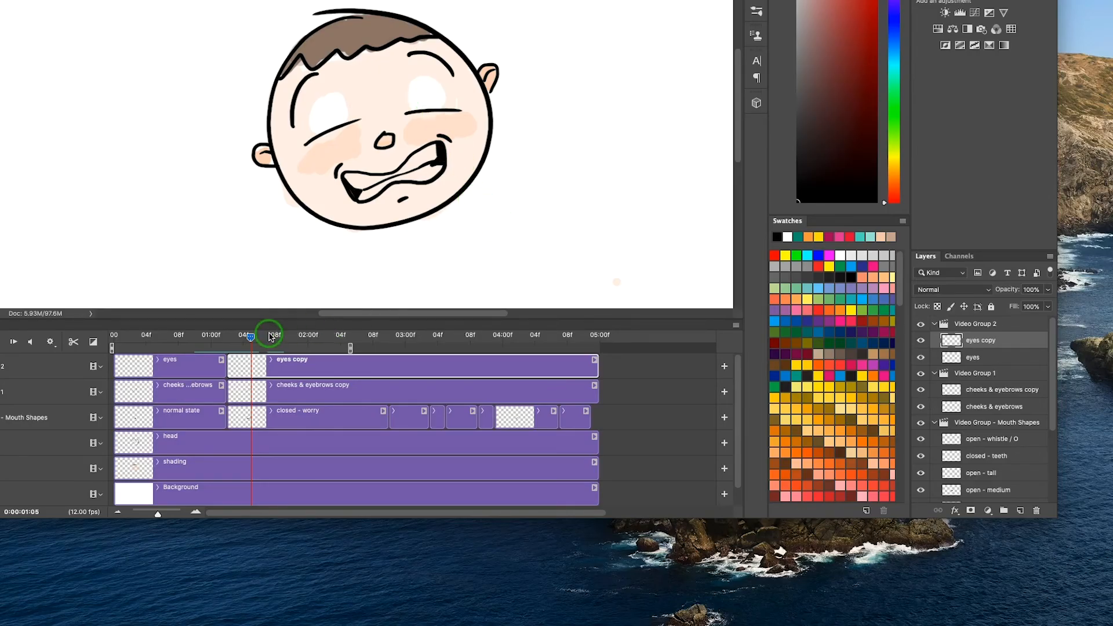
pyautogui.moveTo(249, 341); pyautogui.dragTo(227, 341)
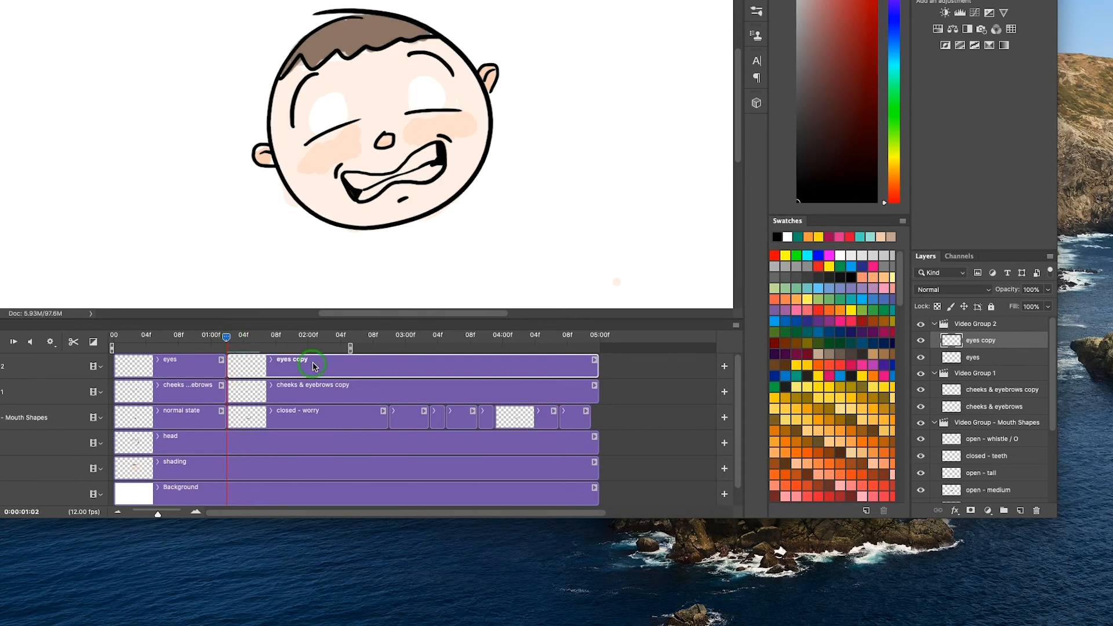
# Step: Enable onion skins for the timeline and accept the onion skin options with 1 frame before and 1 frame after
pyautogui.click(735, 327)
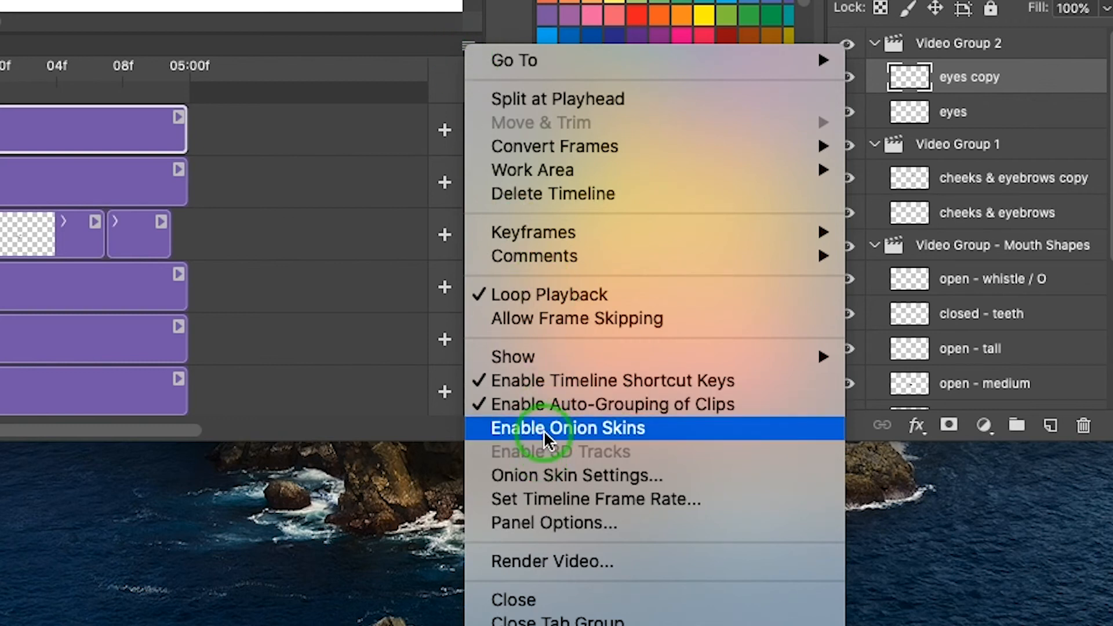
pyautogui.click(543, 430)
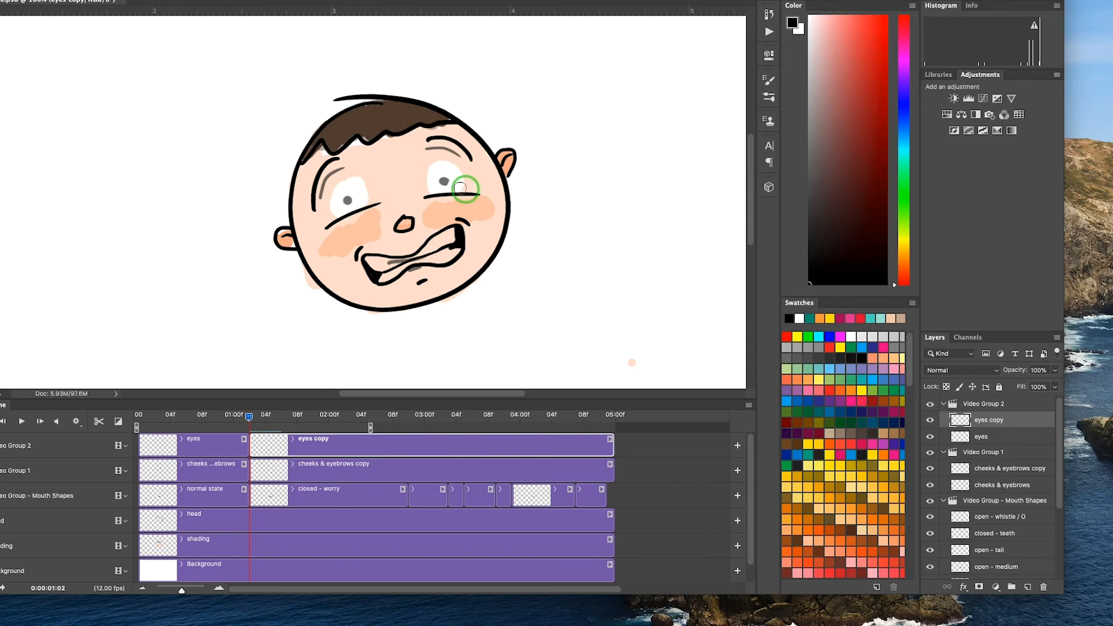
pyautogui.click(749, 406)
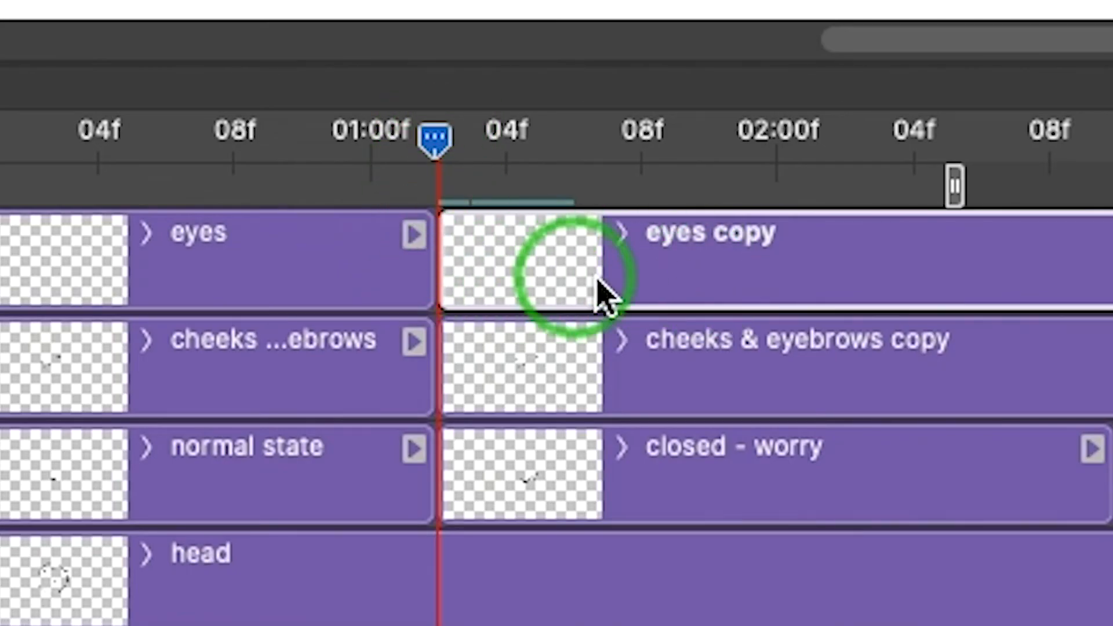
pyautogui.click(358, 261)
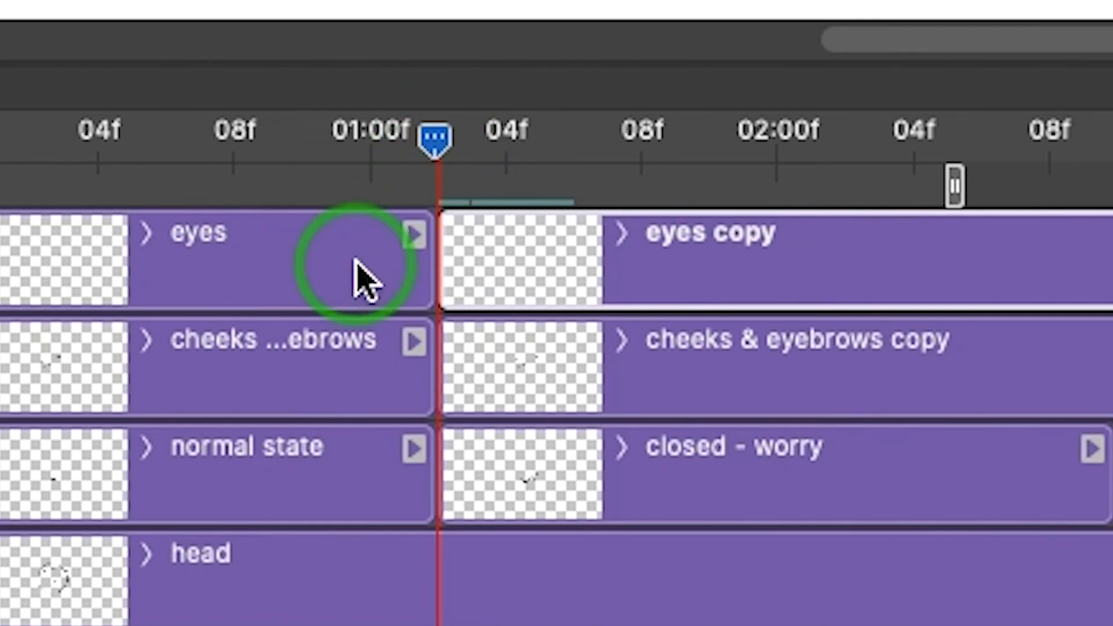
pyautogui.moveTo(438, 119); pyautogui.dragTo(439, 144)
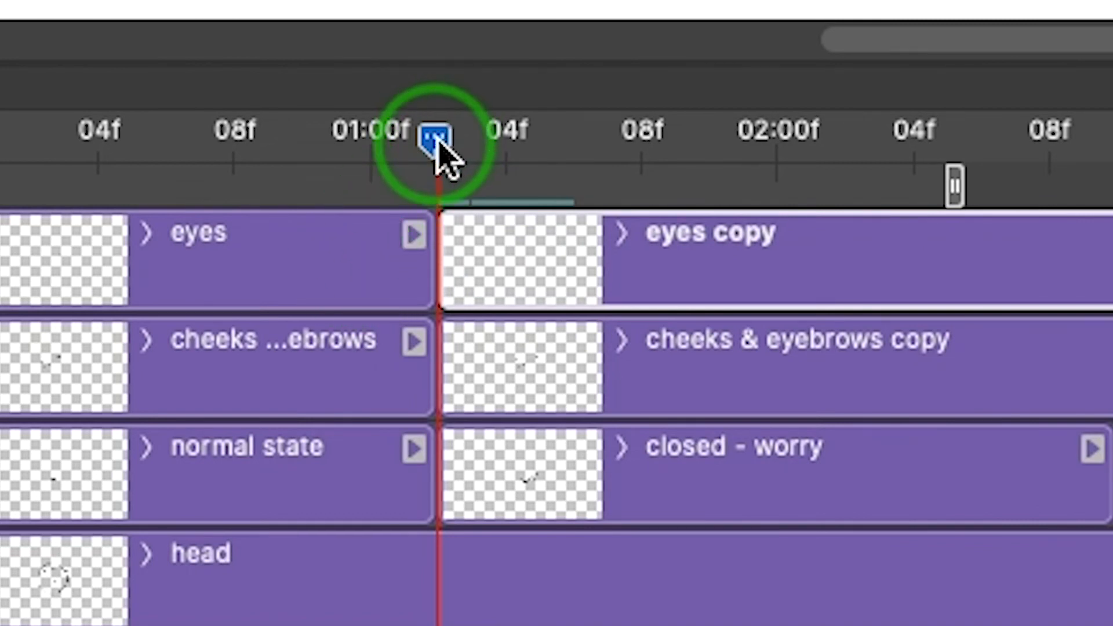
pyautogui.press('Right')
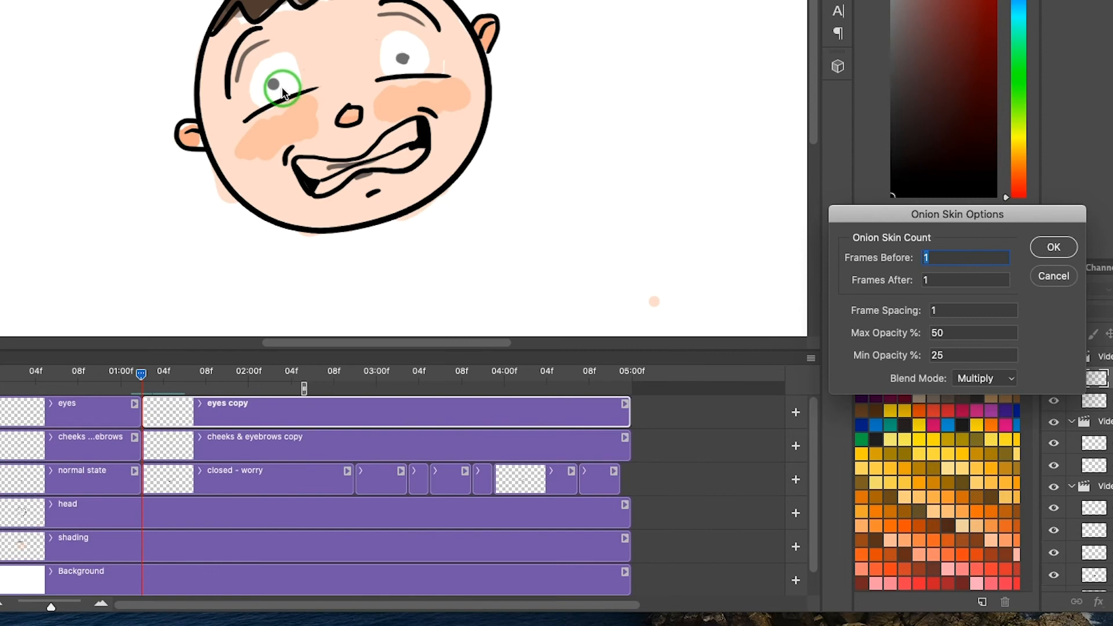
pyautogui.click(1055, 249)
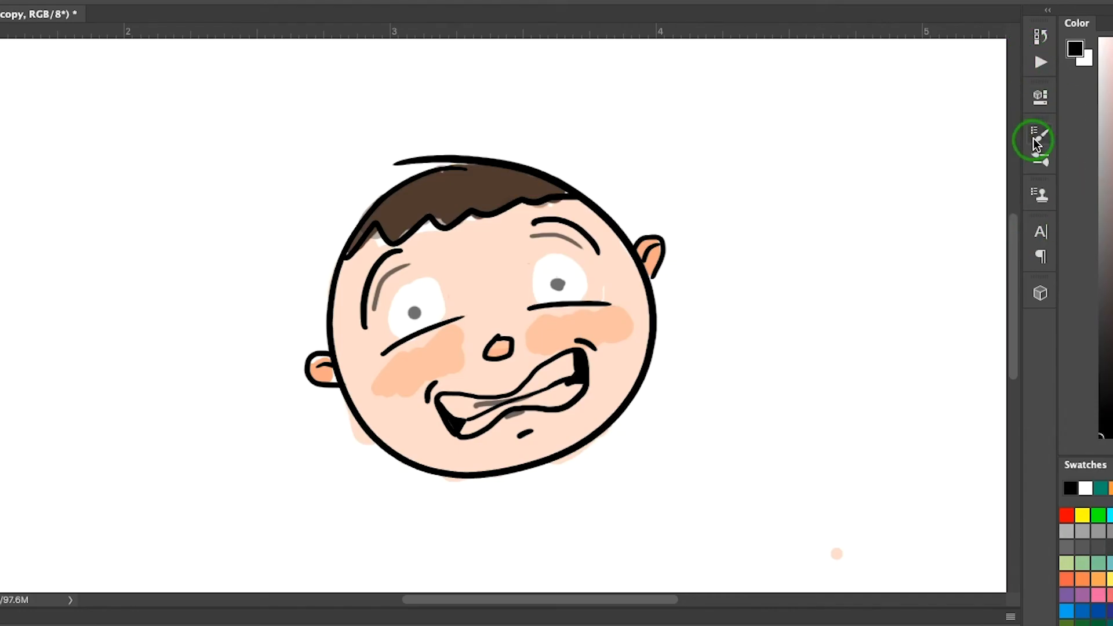
# Step: Set the brush size to 5 px and paint a tiny black pupil in each eye of the eyes copy, over the onion-skinned pupils
pyautogui.click(1035, 138)
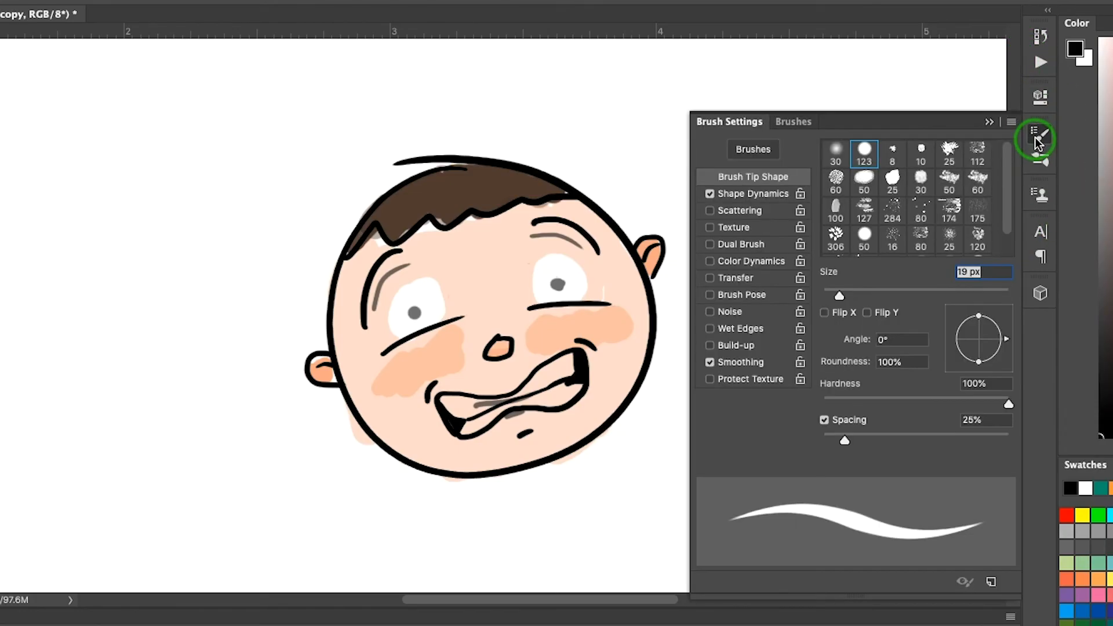
pyautogui.click(795, 120)
pyautogui.moveTo(715, 174); pyautogui.dragTo(699, 171)
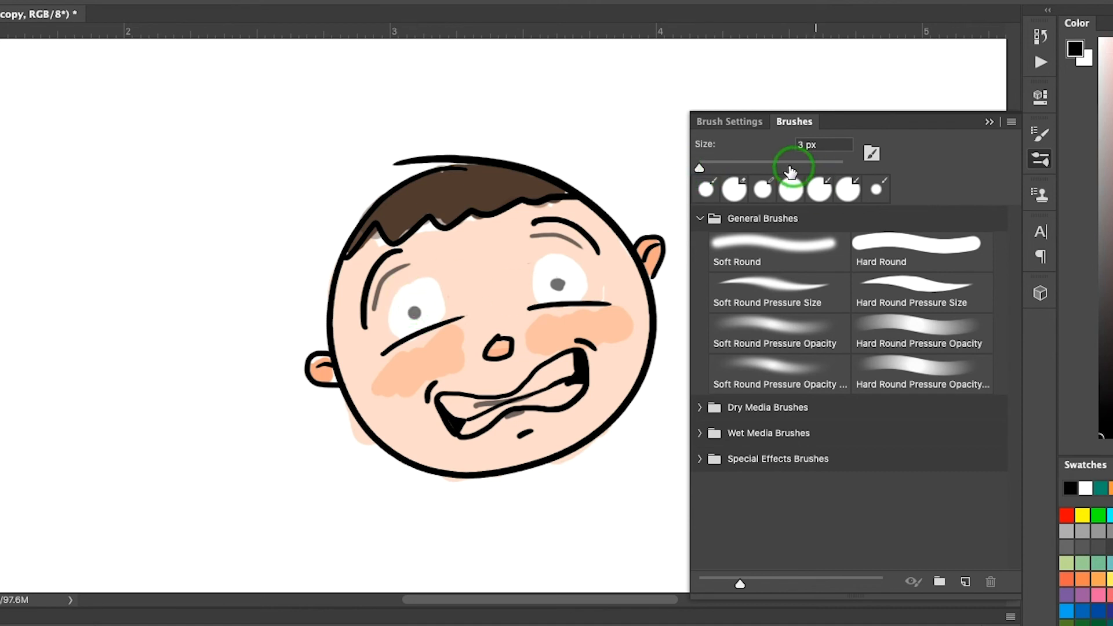
pyautogui.moveTo(699, 170); pyautogui.dragTo(700, 168)
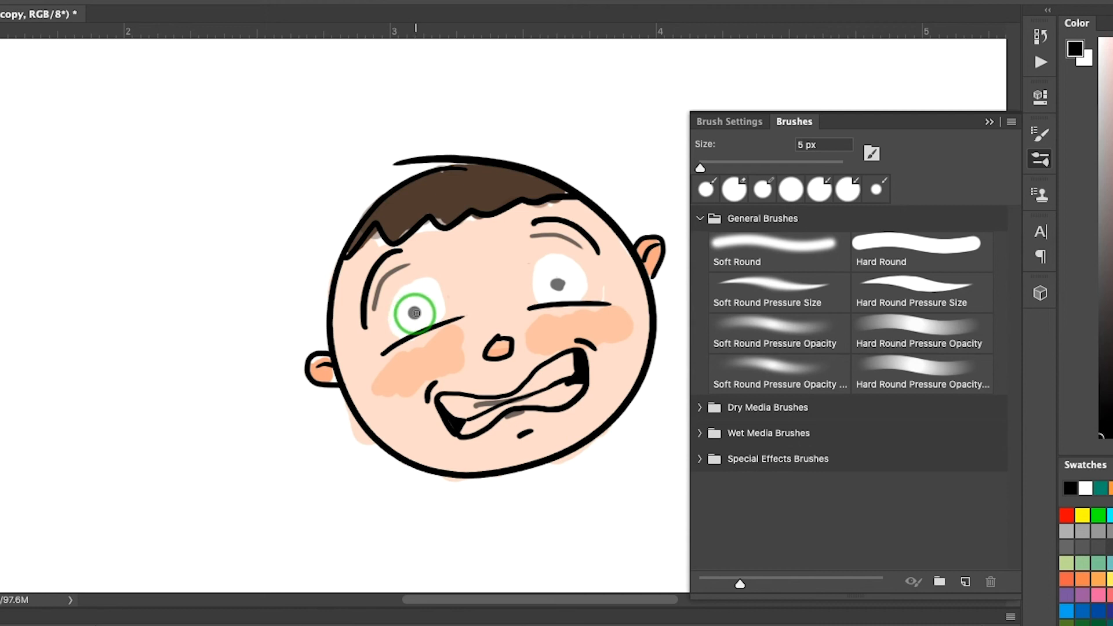
pyautogui.click(414, 313)
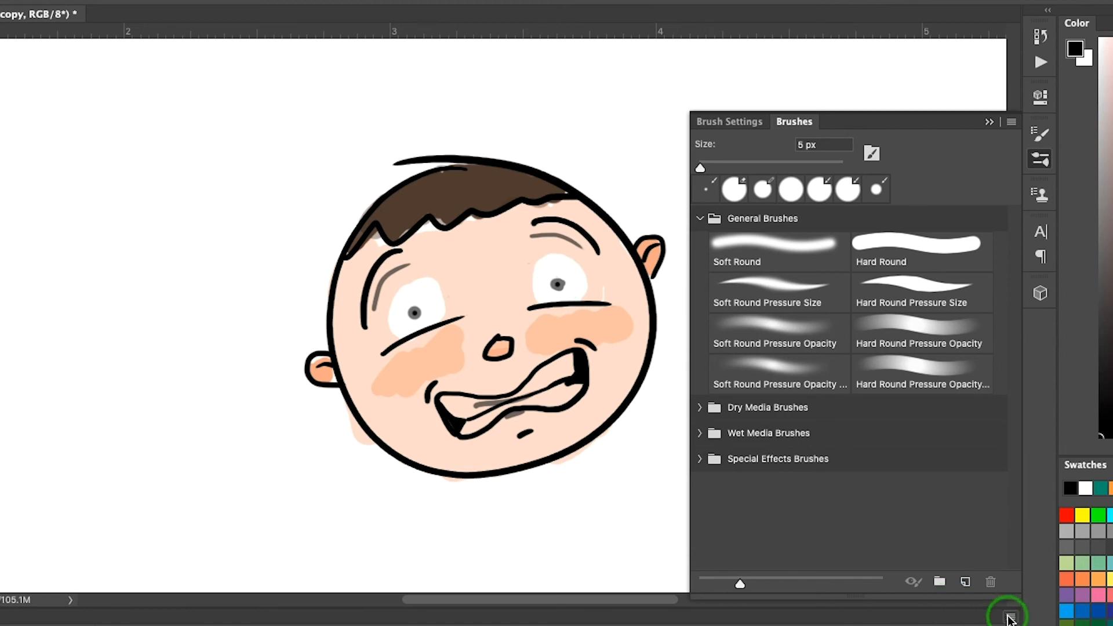
# Step: Disable onion skins and close the brush presets
pyautogui.click(1010, 616)
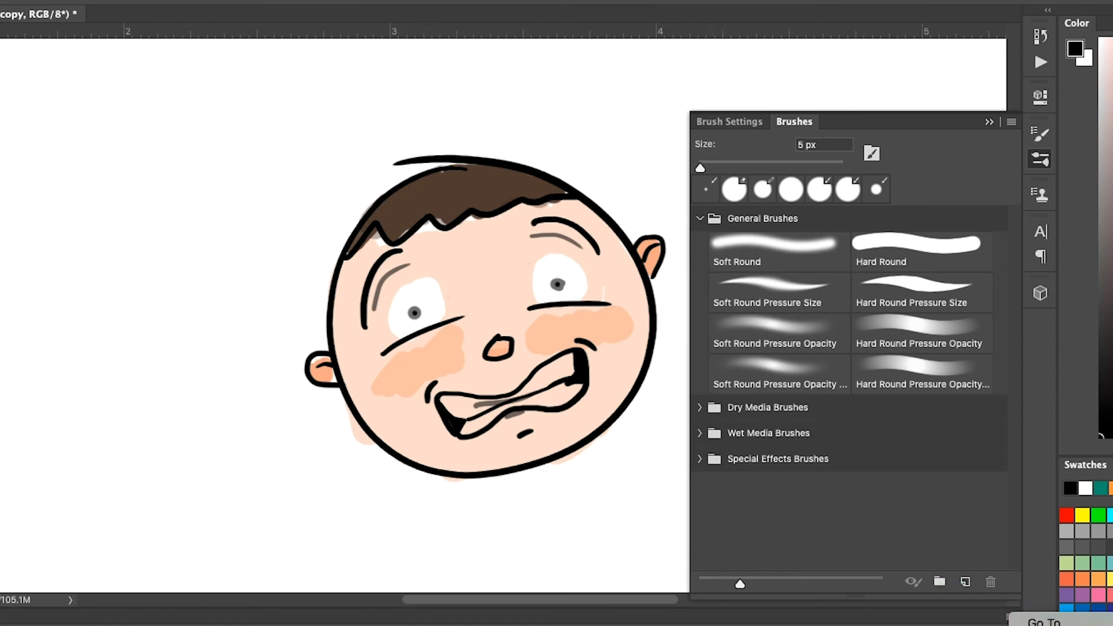
pyautogui.click(1043, 623)
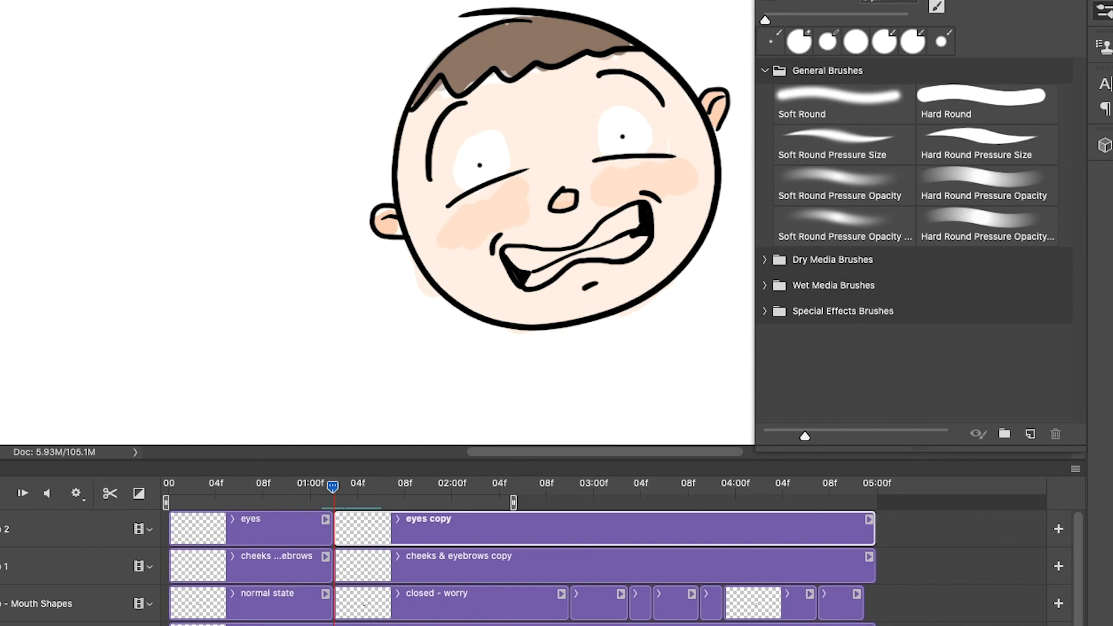
pyautogui.click(374, 516)
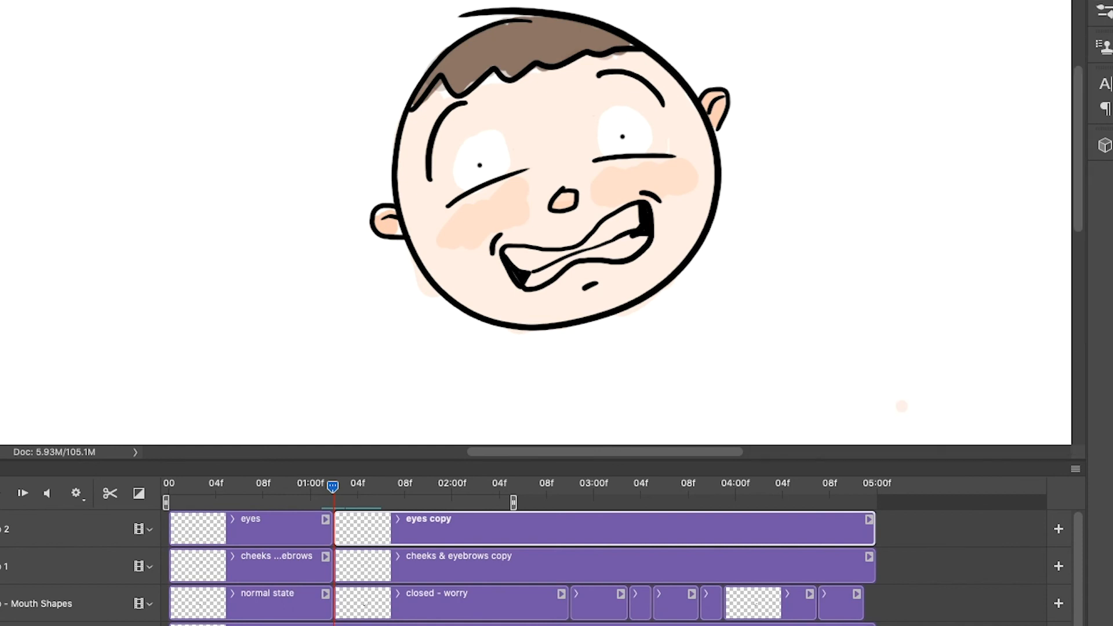
# Step: Play back the animation from near the start and scrub across the expression change at 01:02f
pyautogui.moveTo(343, 490); pyautogui.dragTo(193, 490)
pyautogui.press('space')
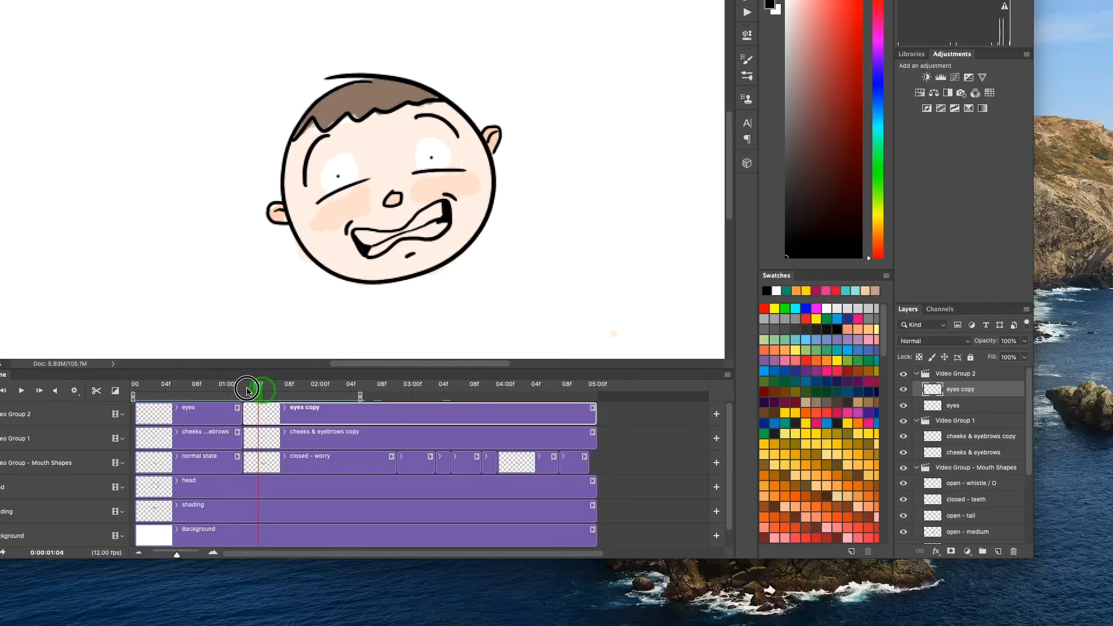
pyautogui.moveTo(256, 387); pyautogui.dragTo(204, 388)
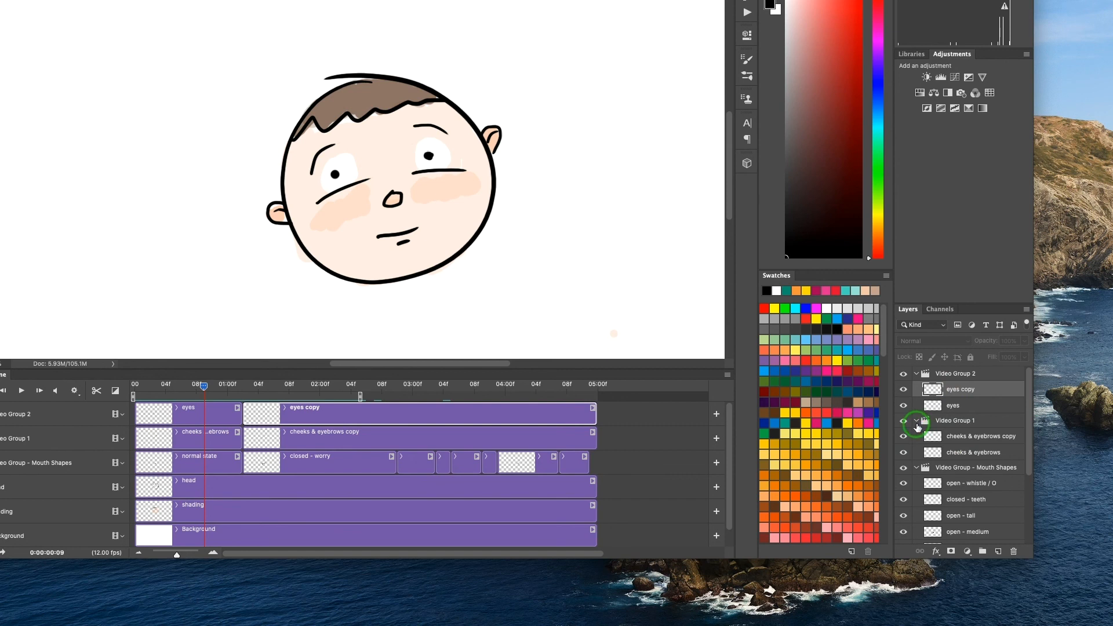
pyautogui.click(211, 415)
pyautogui.click(279, 419)
pyautogui.click(222, 417)
pyautogui.click(277, 417)
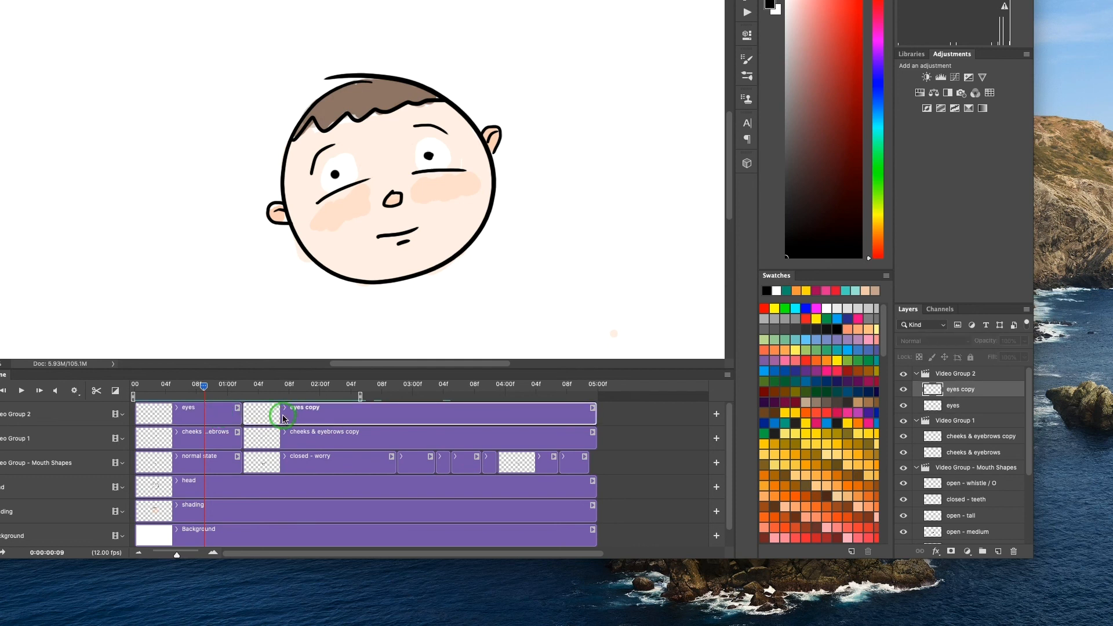